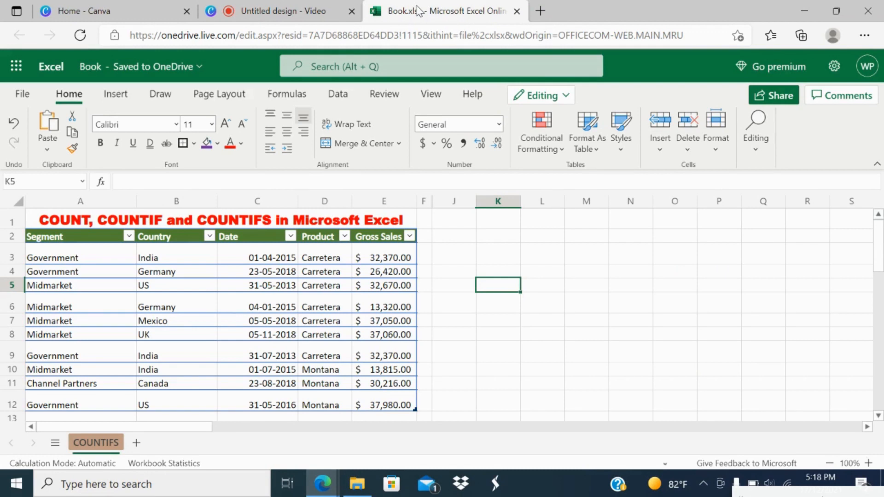
Enter a COUNT formula in K3 that counts the Gross Sales values in E3:E12
left_click(495, 245)
type("=")
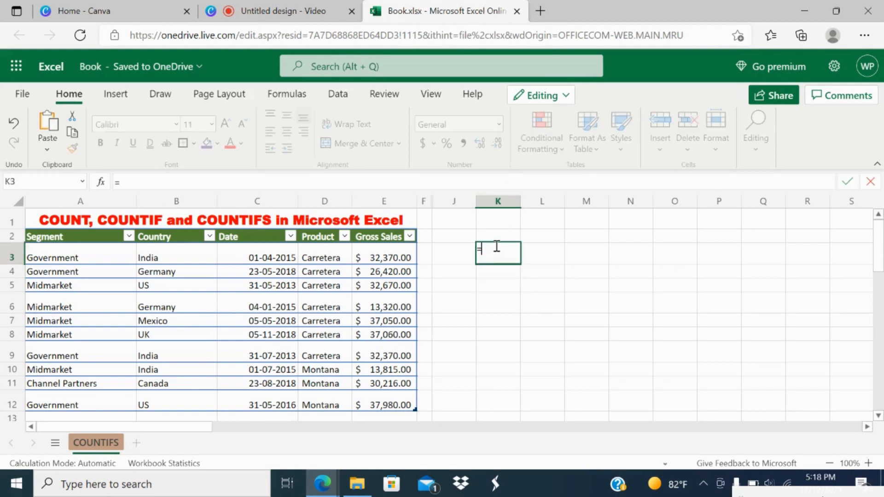
type("count")
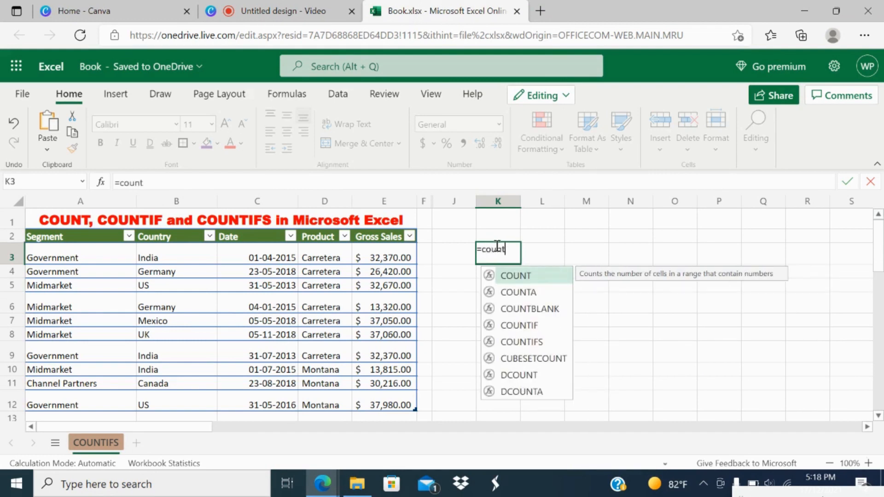
double_click(516, 278)
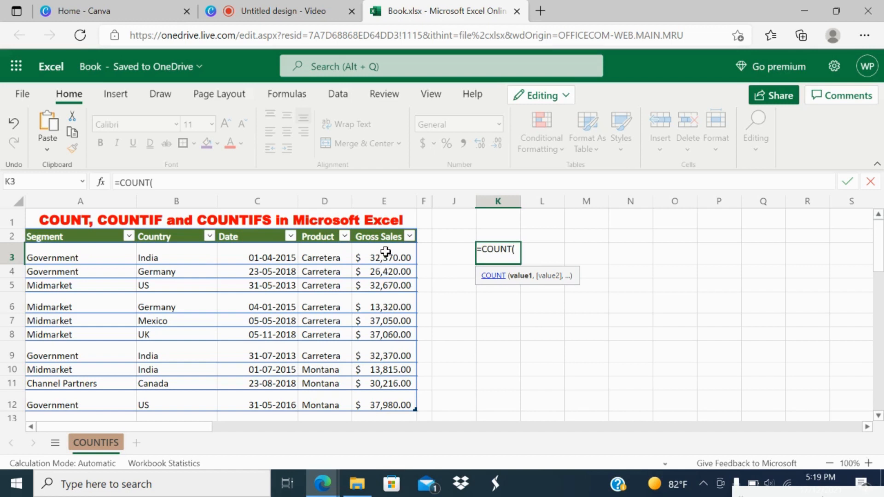
left_click_drag(386, 251, 386, 396)
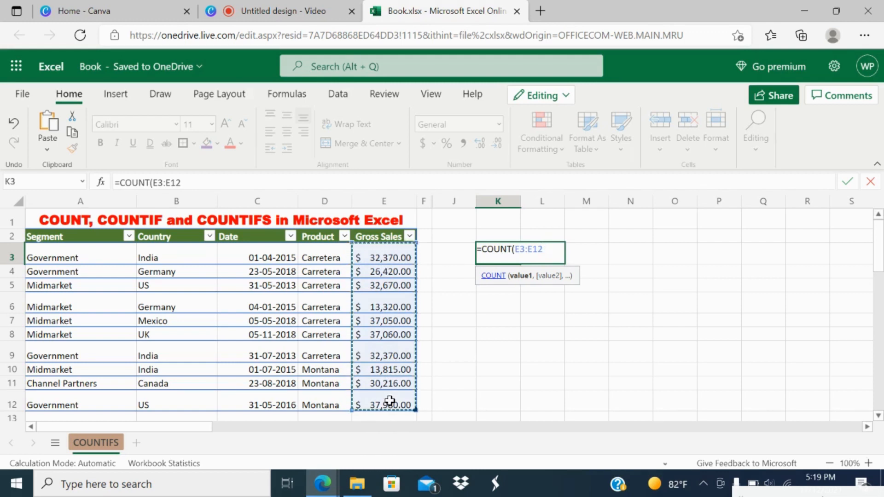
type(")")
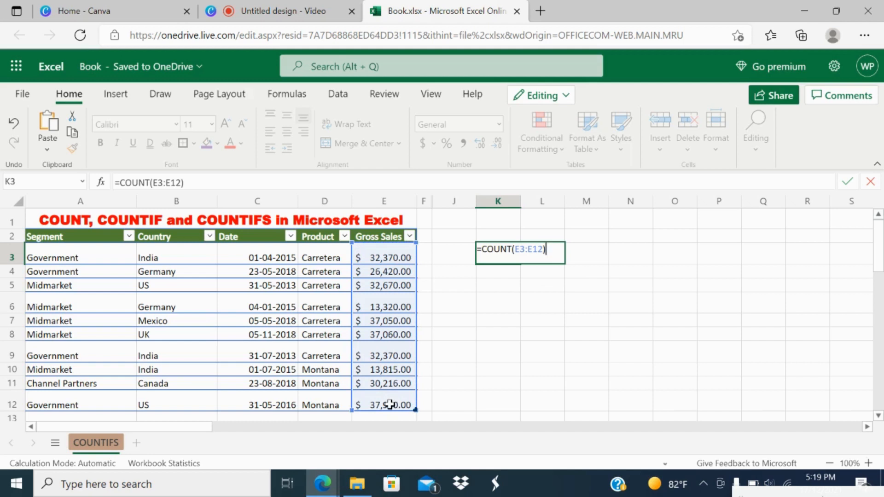
key("Return")
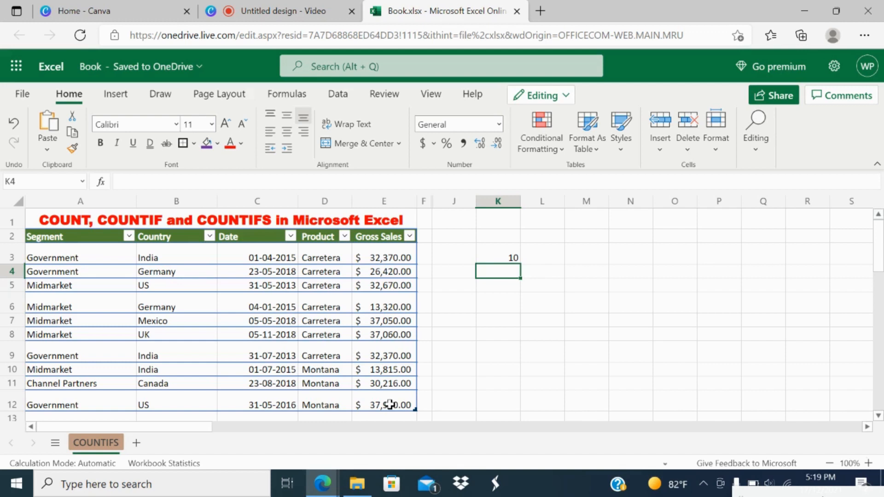
Replace the formula in K3 with a COUNTIF over Segment range A3:A12, using cell A3 as the criterion
key("Up")
key("Delete")
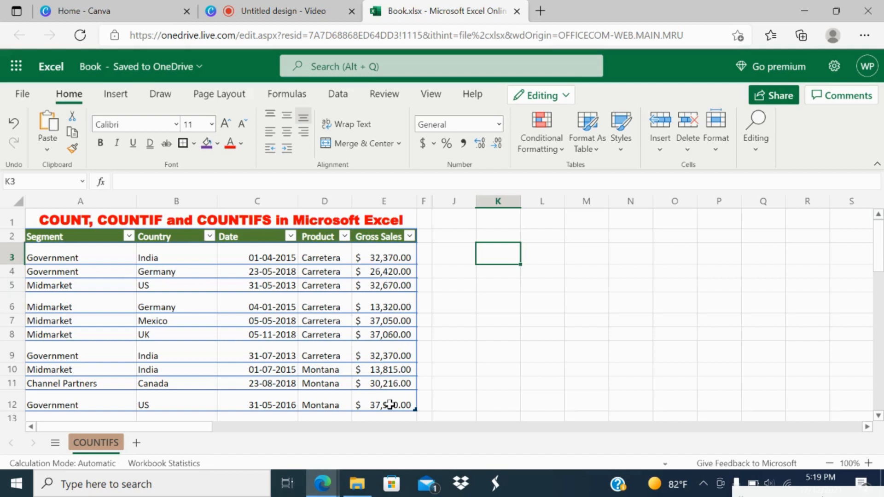
type("=")
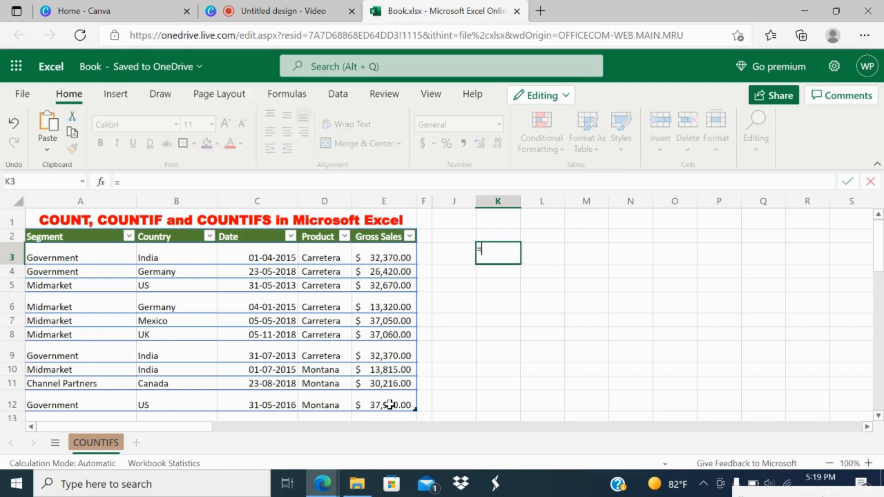
type("count")
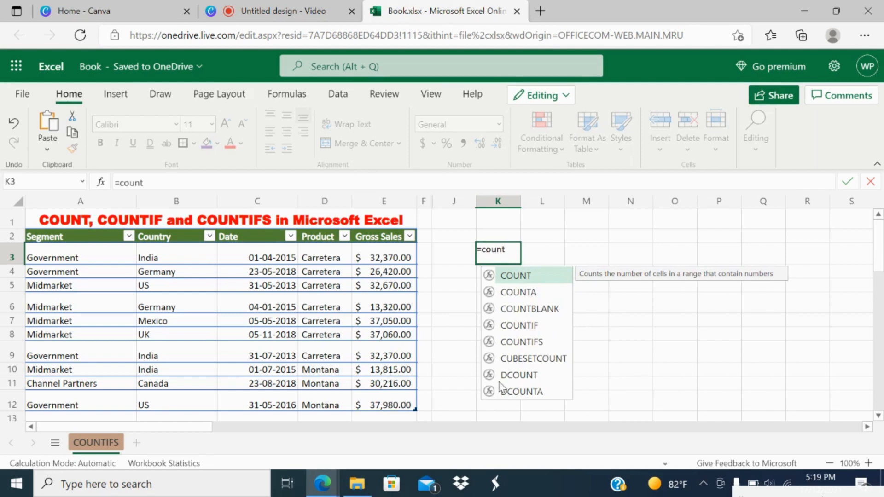
left_click(530, 328)
double_click(530, 326)
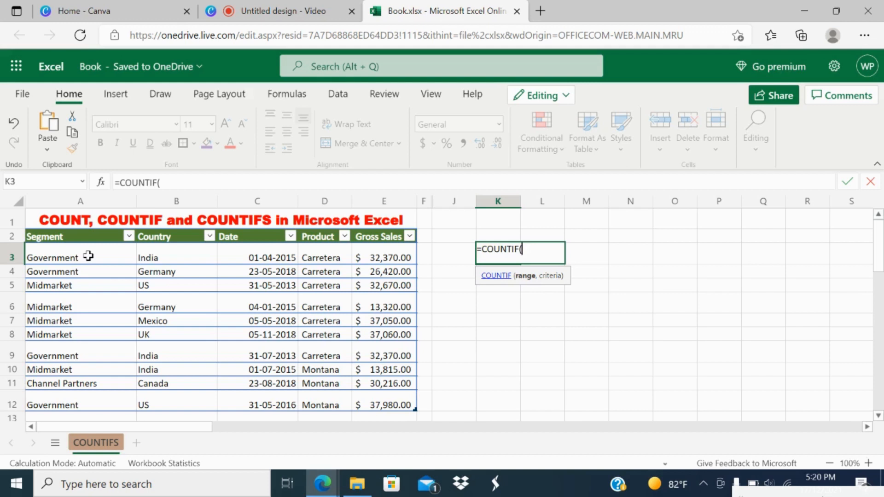
left_click_drag(88, 256, 69, 397)
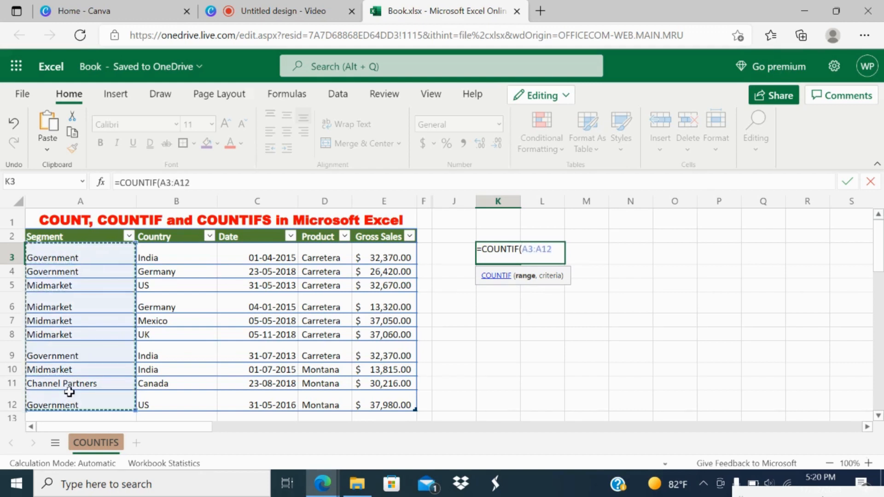
type(",")
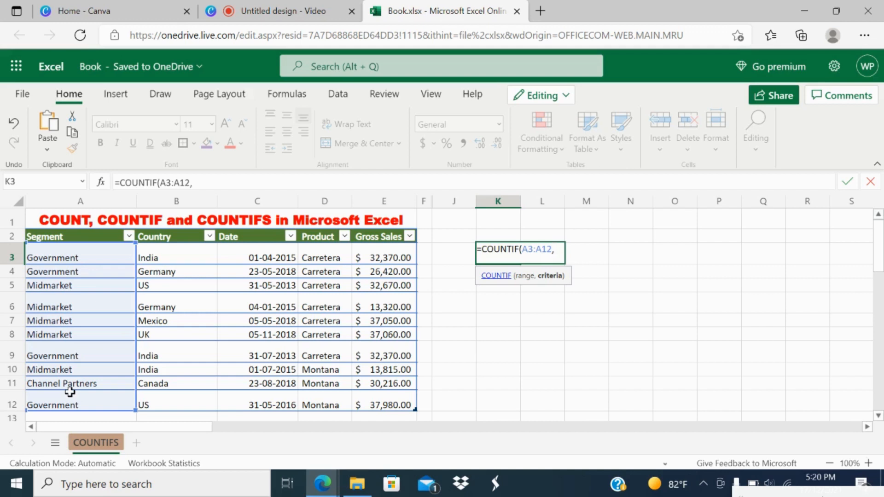
left_click(73, 259)
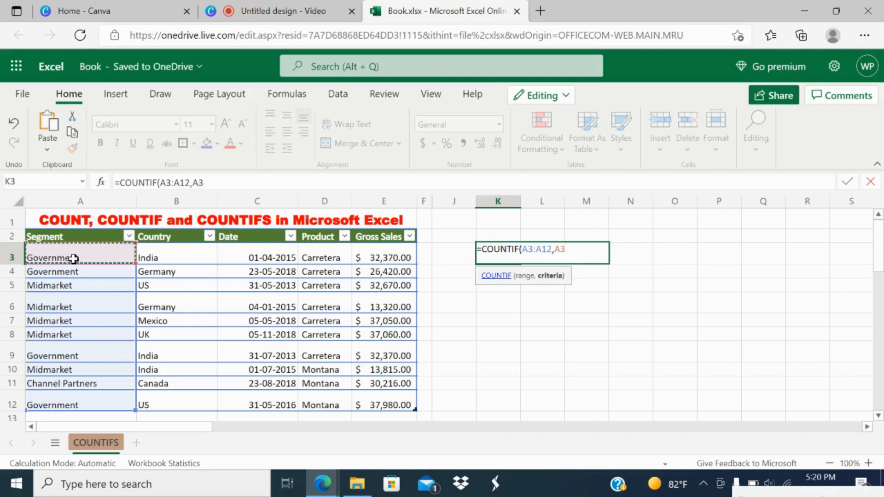
type(")")
key("Return")
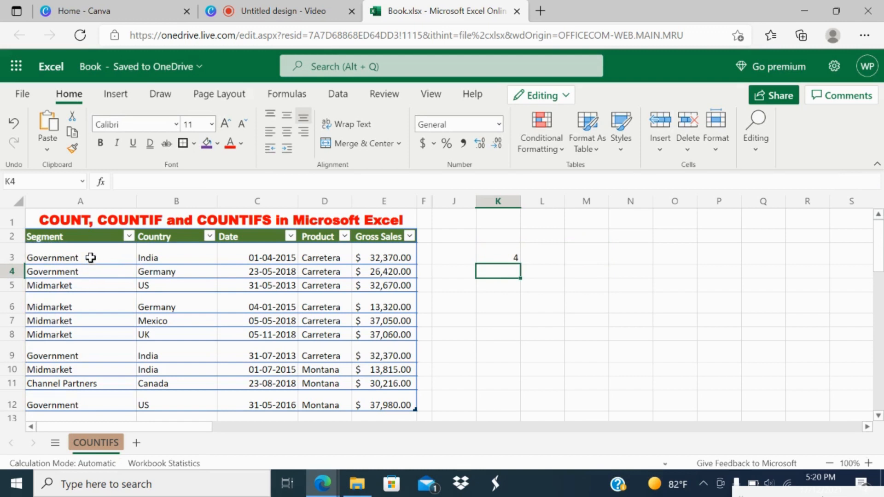
Check the Government entries in the Segment column one by one against the COUNTIF result
left_click(89, 257)
left_click(82, 272)
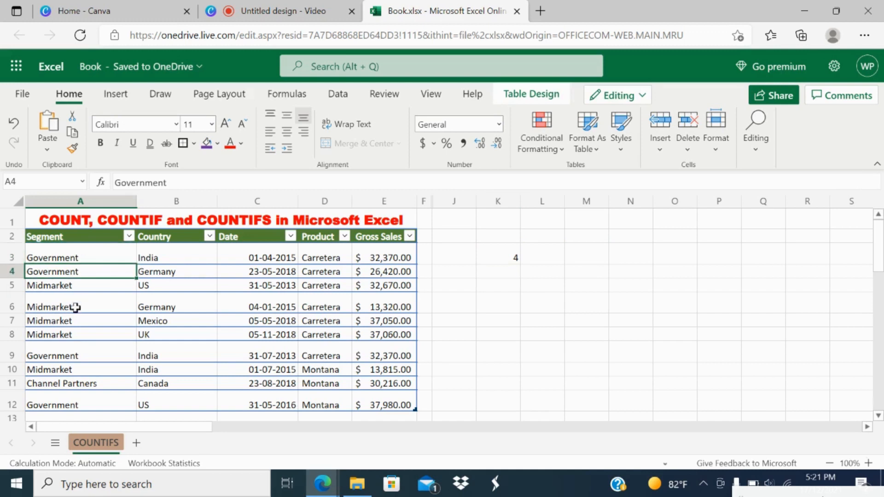
left_click(46, 355)
left_click(50, 402)
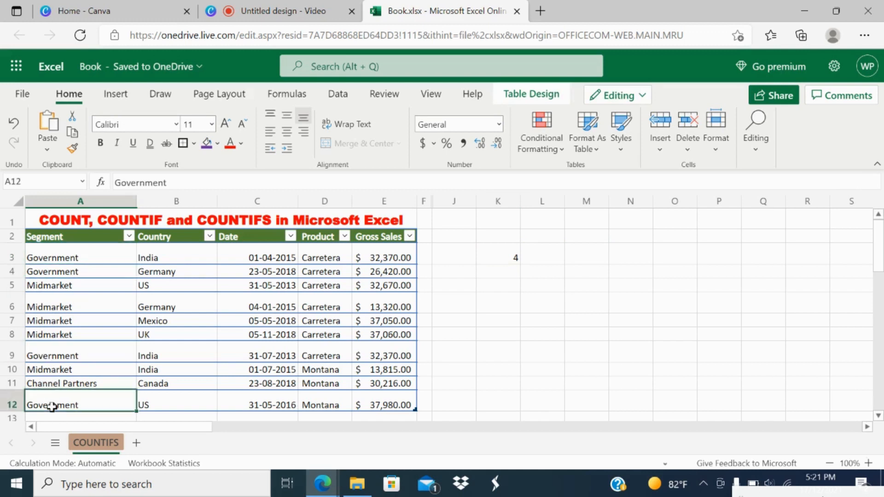
Clear the formula from K3 and unhide the columns between F and J
left_click(512, 256)
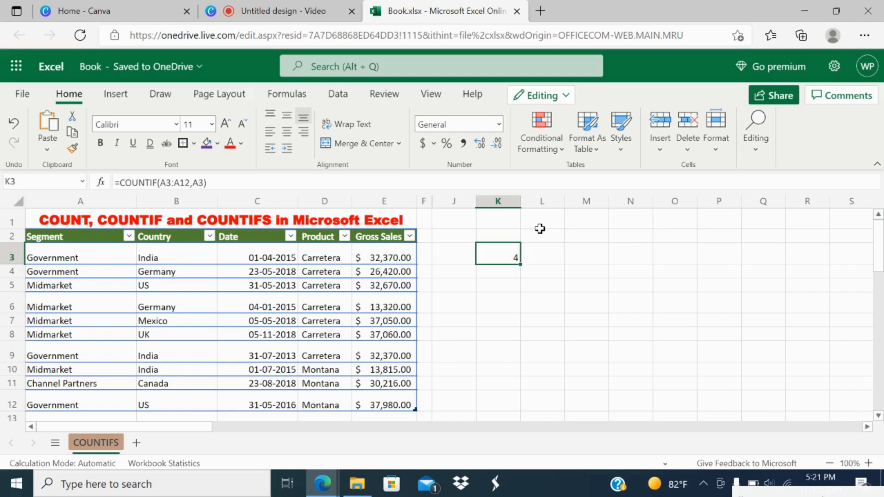
key("Delete")
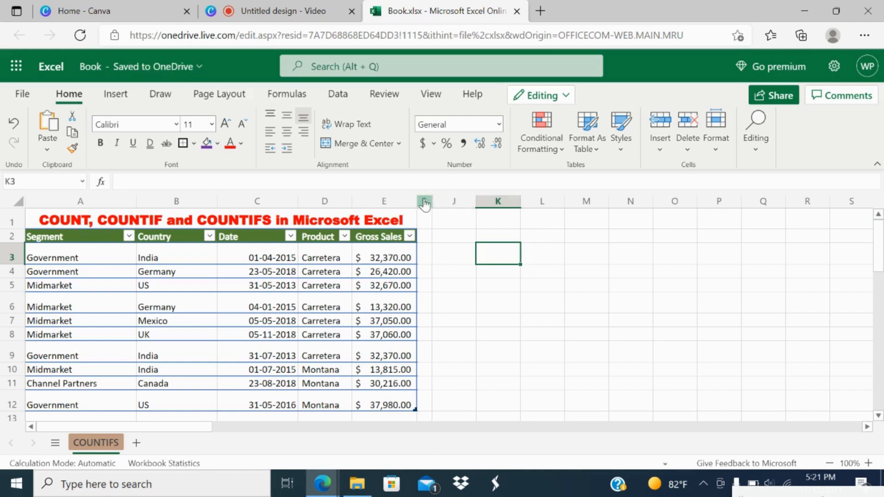
left_click_drag(424, 204, 450, 203)
right_click(450, 203)
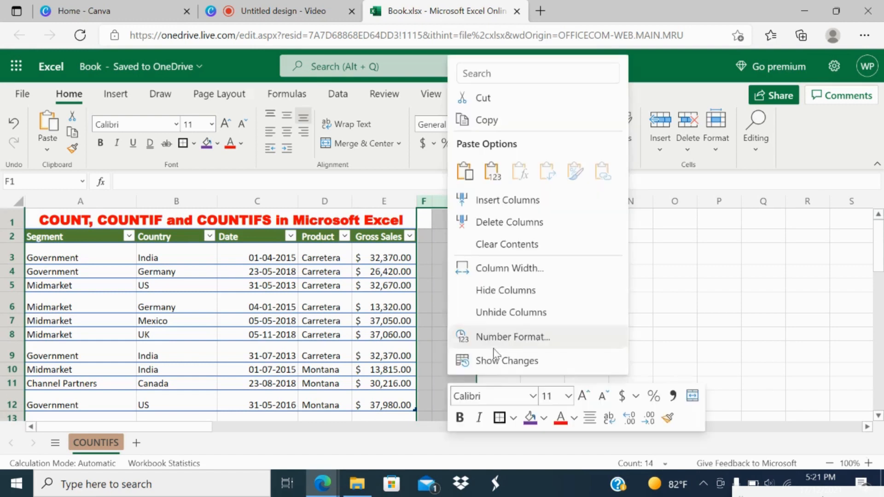
left_click(500, 311)
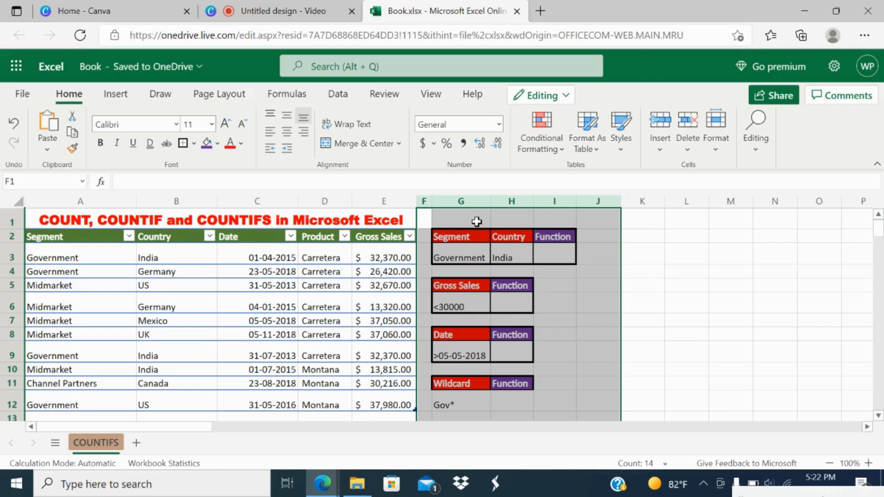
Merge and center cells G1:I1 and enter COUNTIFS as the heading
left_click_drag(475, 223, 552, 221)
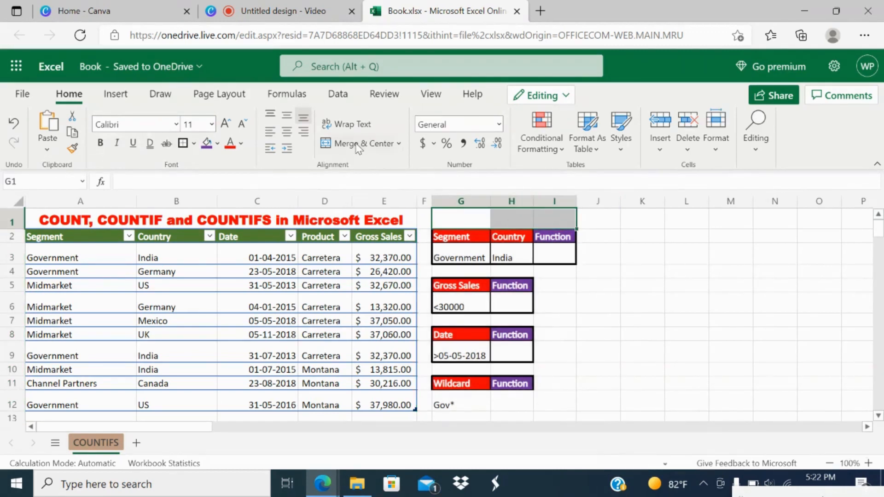
left_click(364, 144)
left_click(243, 215)
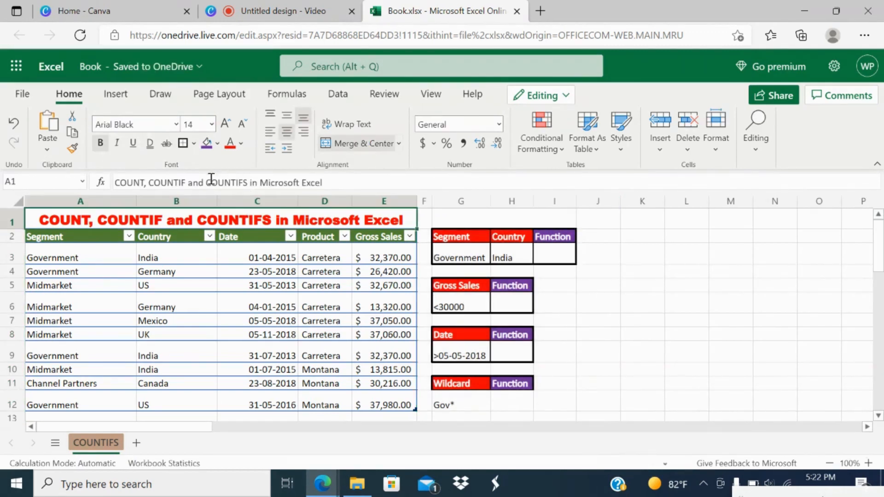
left_click_drag(208, 182, 247, 181)
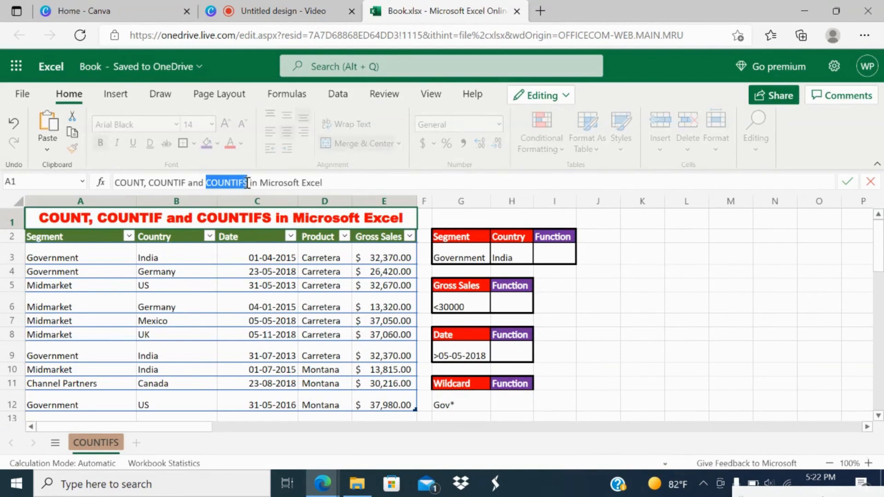
left_click(465, 209)
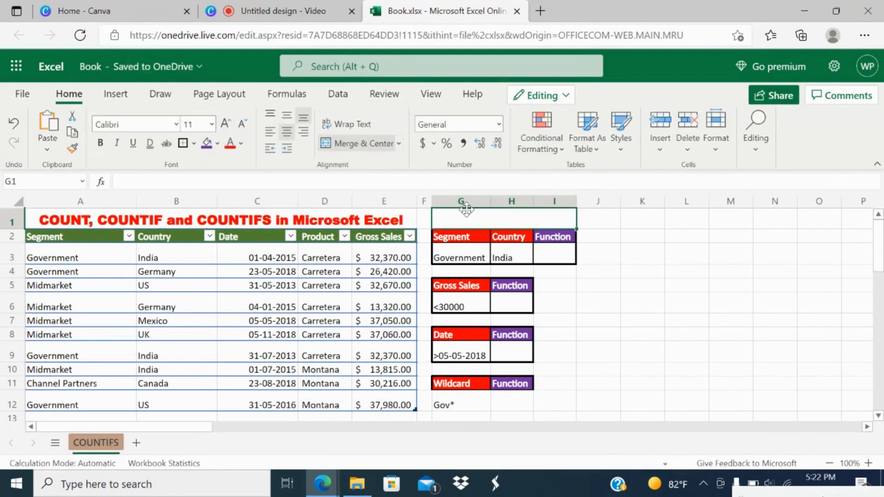
key("ctrl+v")
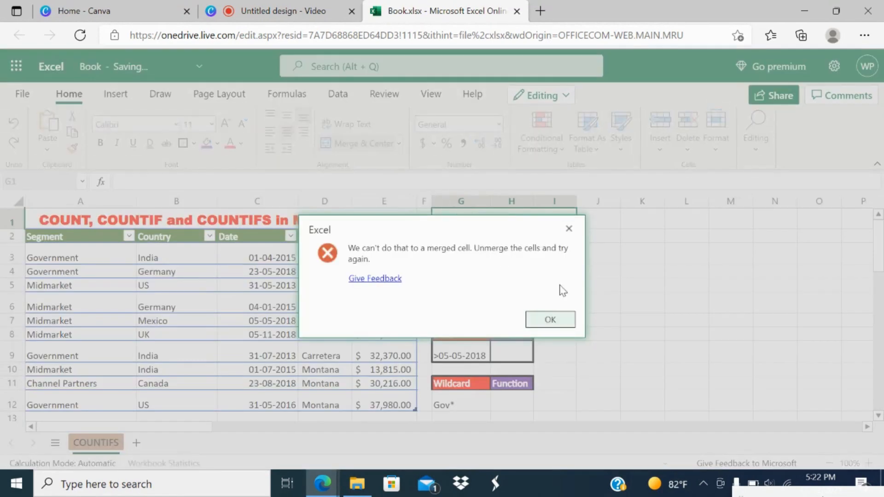
left_click(553, 319)
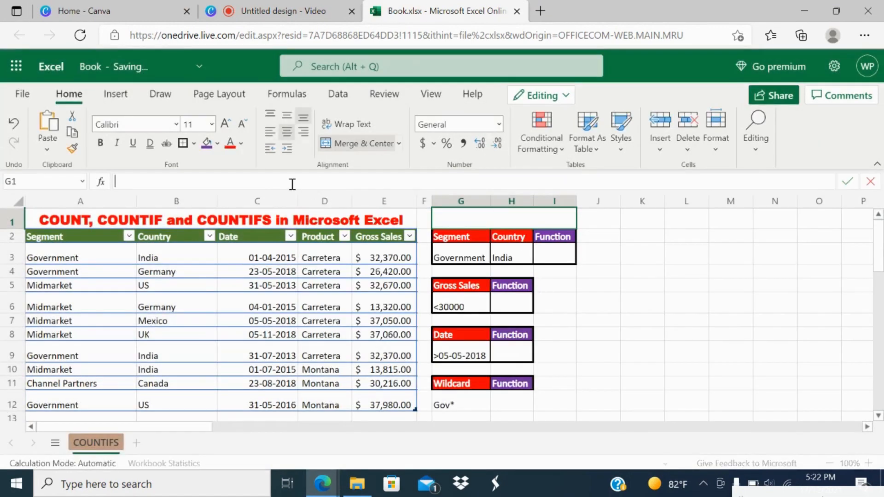
type("COUNTIFS")
key("Return")
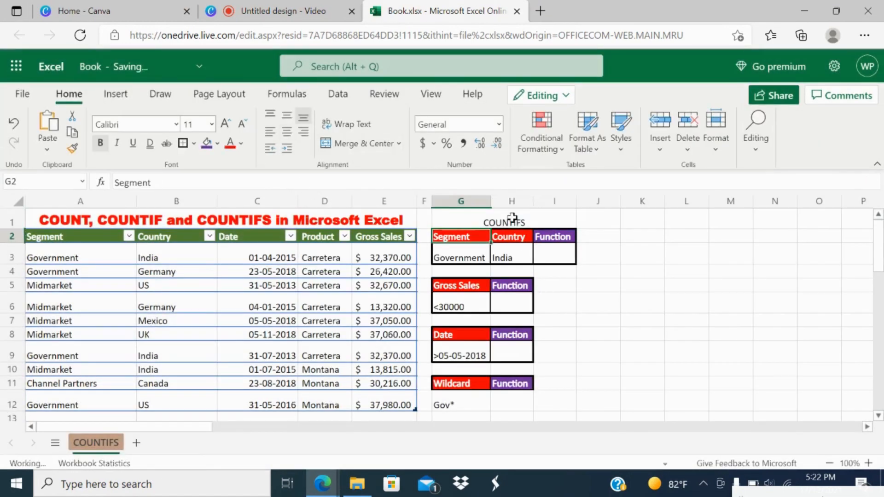
Format the COUNTIFS heading in G1 as bold at size 18 and widen columns G to I
key("Up")
left_click(101, 144)
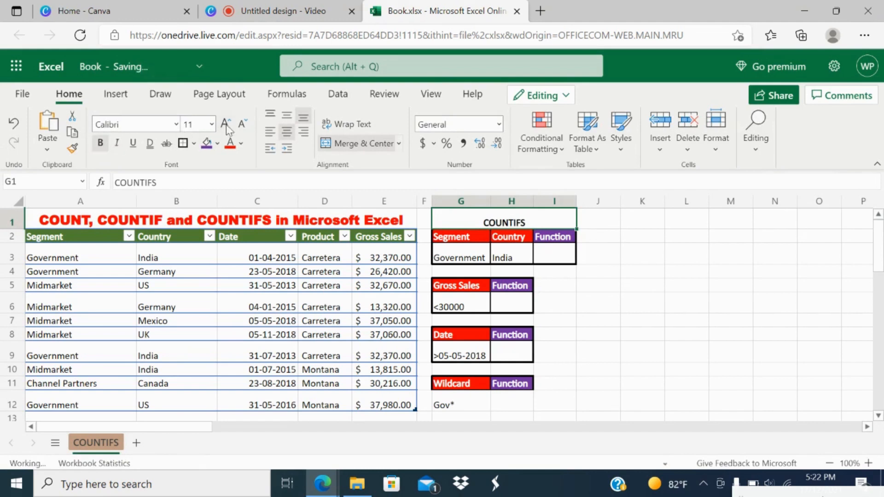
left_click(226, 123)
left_click(226, 123)
left_click(225, 123)
left_click(225, 123)
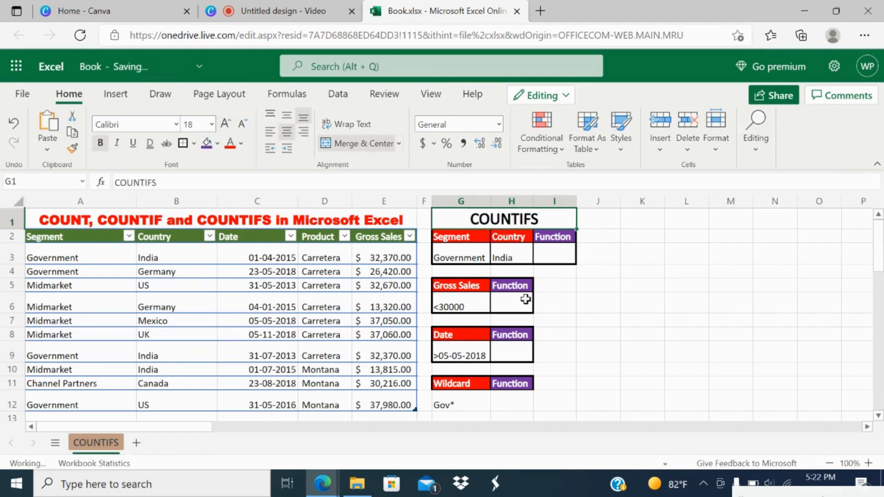
left_click(613, 300)
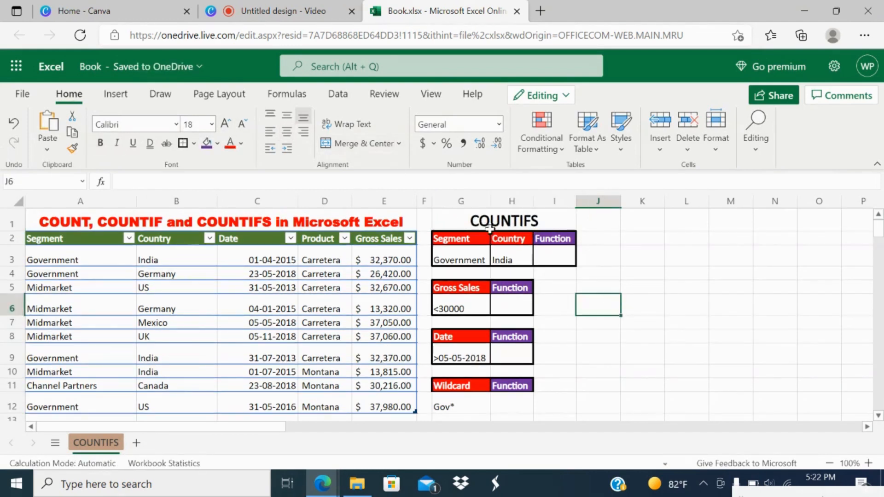
left_click_drag(491, 202, 594, 204)
Begin a COUNTIFS formula in I3 with the Segment range A3:A12 and the criterion in G3
left_click(574, 257)
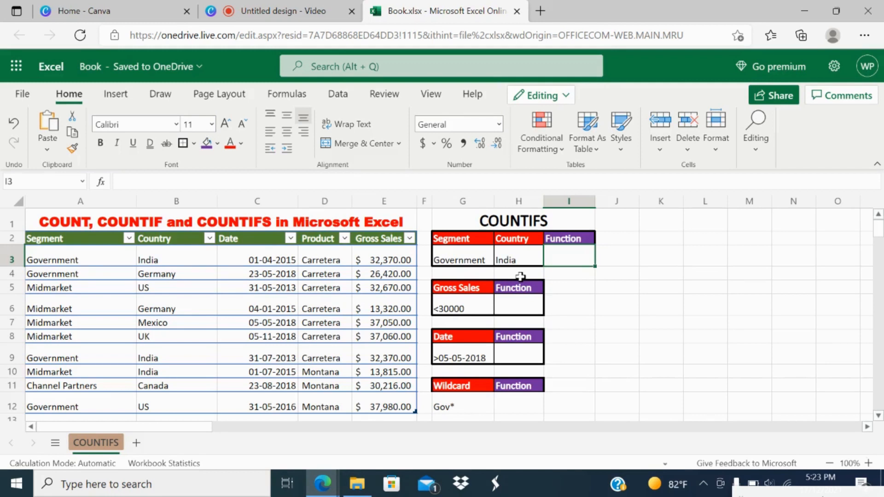
type("=")
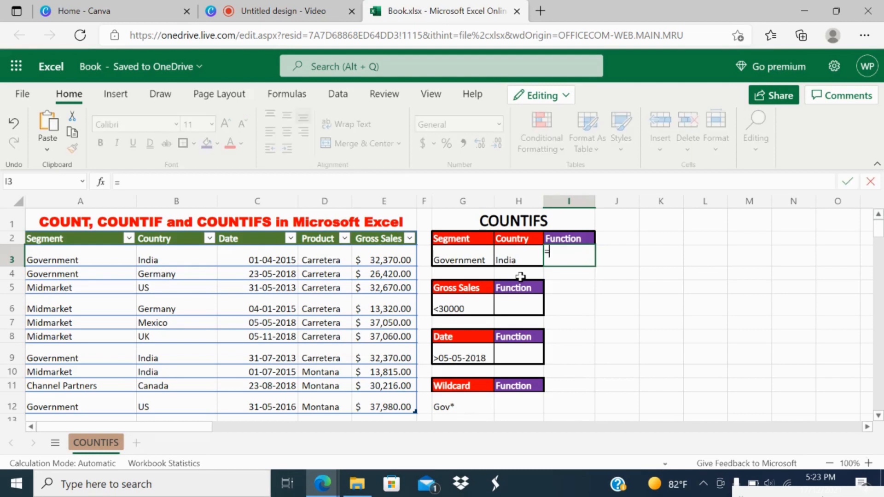
type("COUNT")
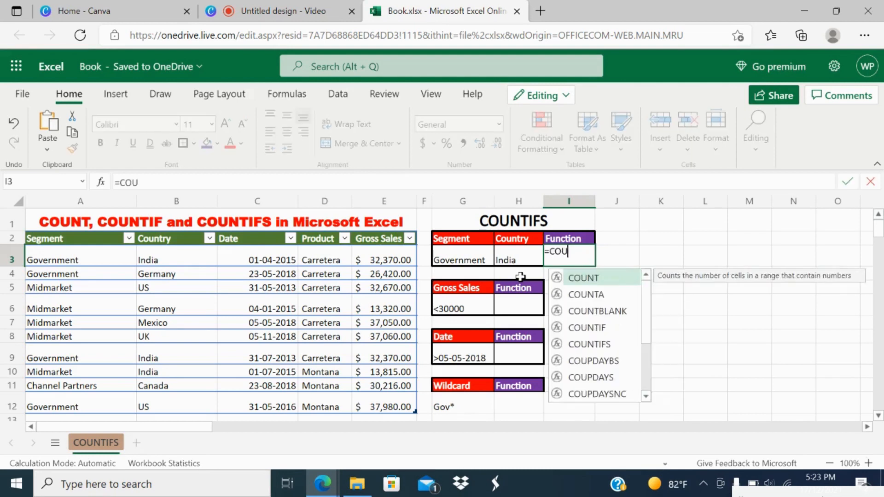
double_click(589, 344)
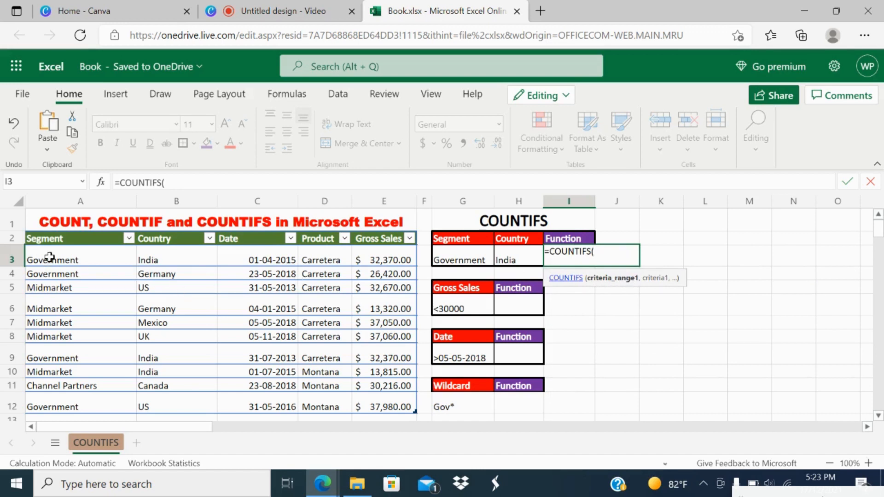
left_click_drag(49, 257, 58, 403)
type(",")
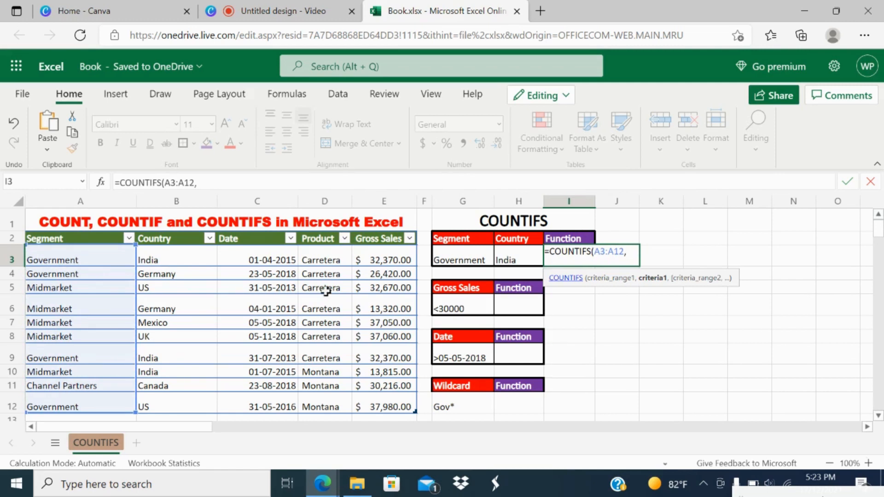
left_click(437, 254)
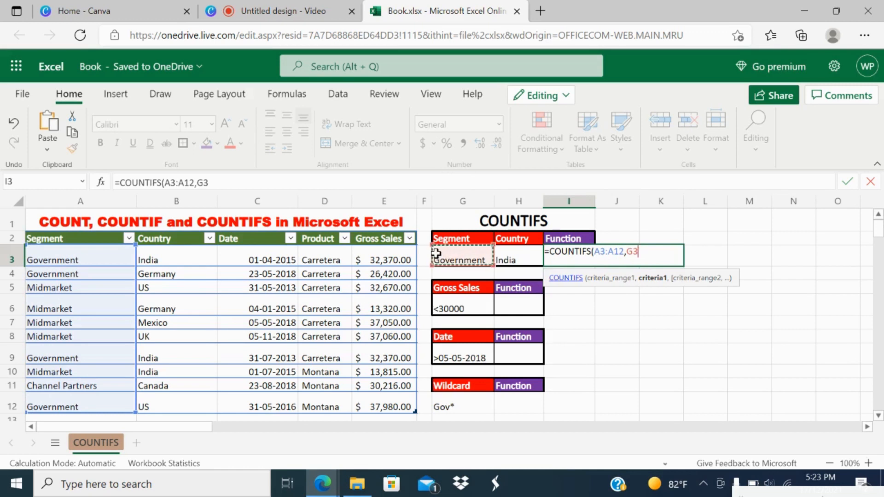
type(",")
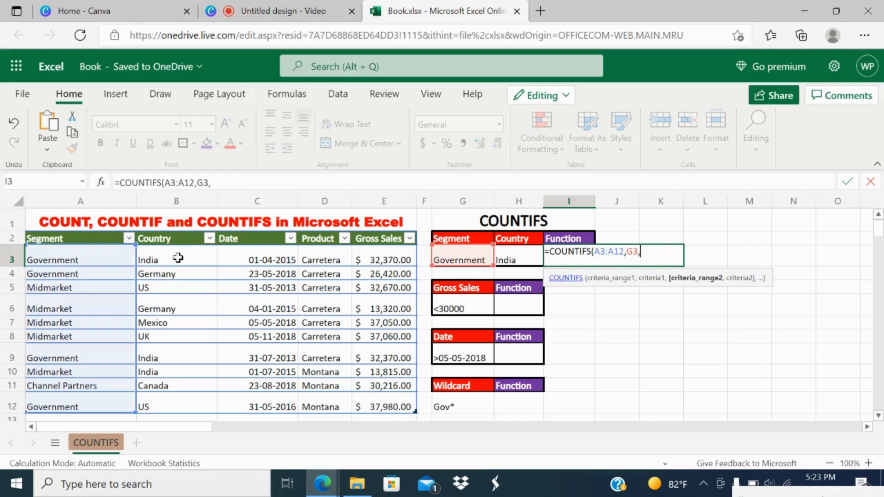
Add the Country range B3:B12 with criterion H3 to the I3 formula and complete it
left_click_drag(178, 257, 174, 322)
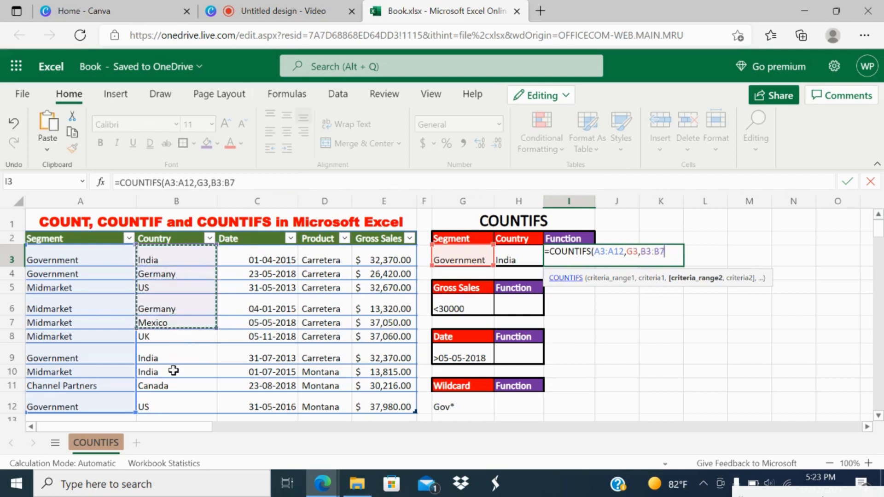
left_click_drag(173, 370, 168, 402)
type(",")
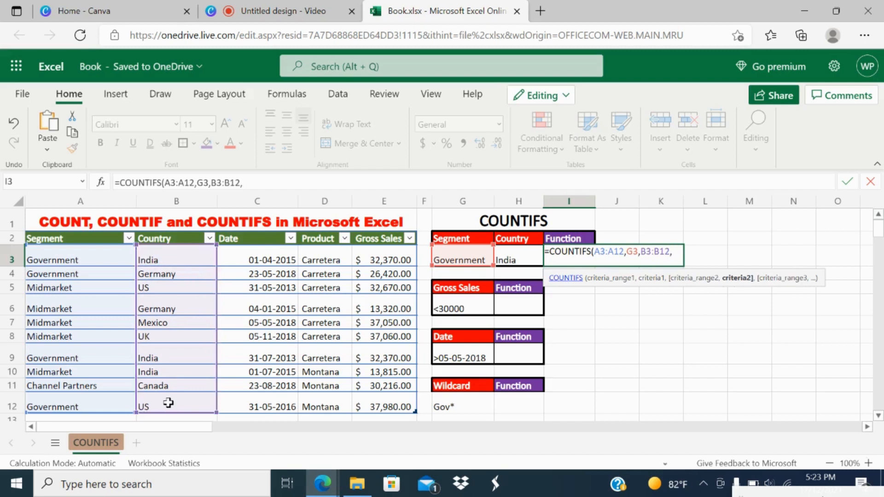
left_click(519, 259)
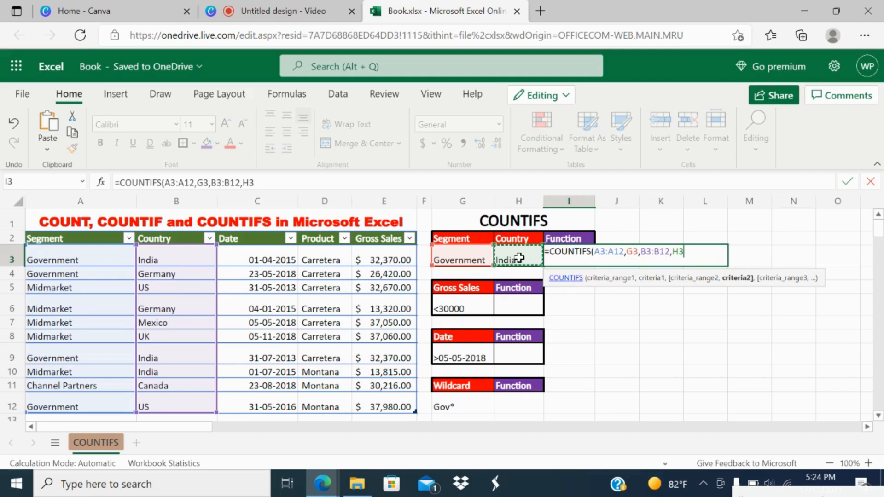
type(")")
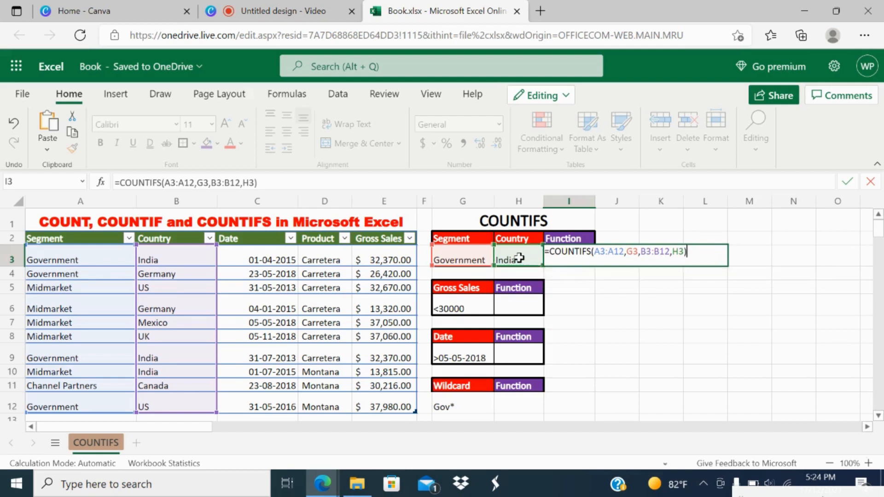
key("Return")
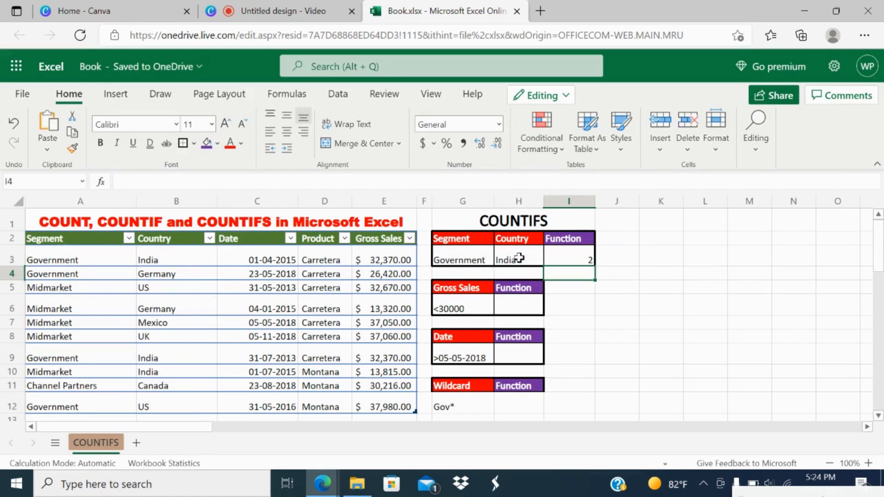
Check the I3 result against the Government and India entries in rows 3 and 9
left_click(571, 258)
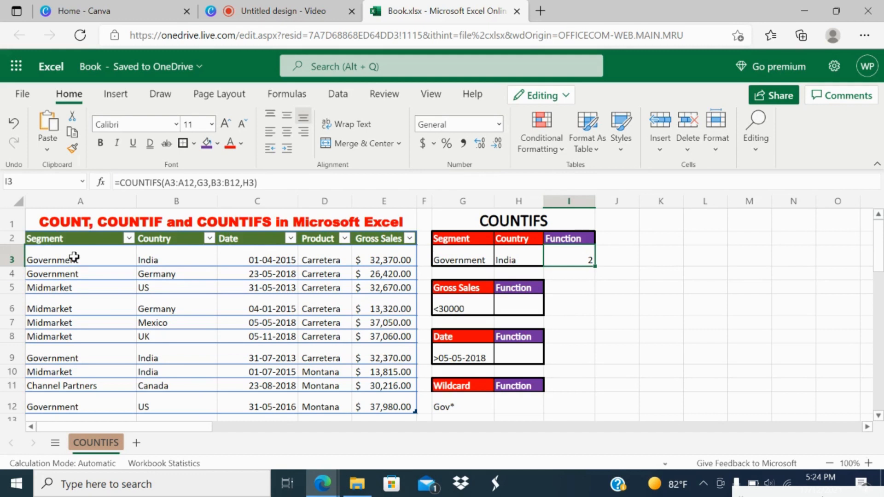
left_click_drag(104, 263, 151, 252)
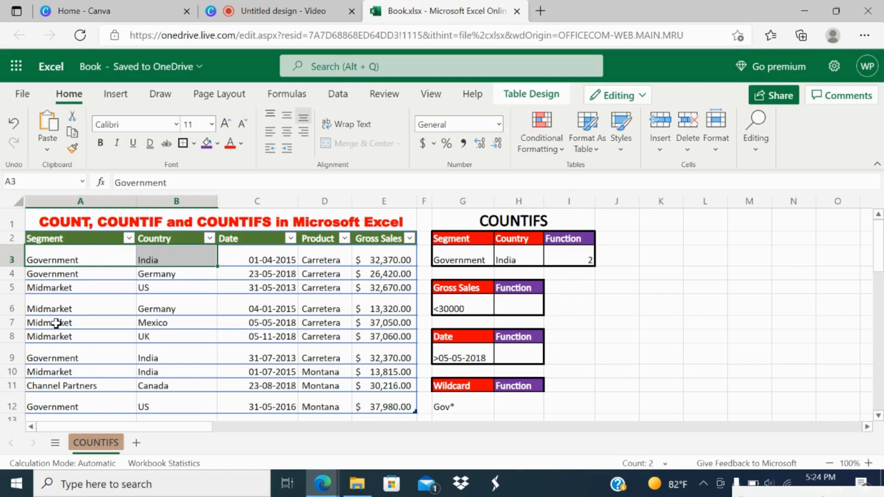
left_click_drag(58, 361, 166, 359)
left_click(649, 351)
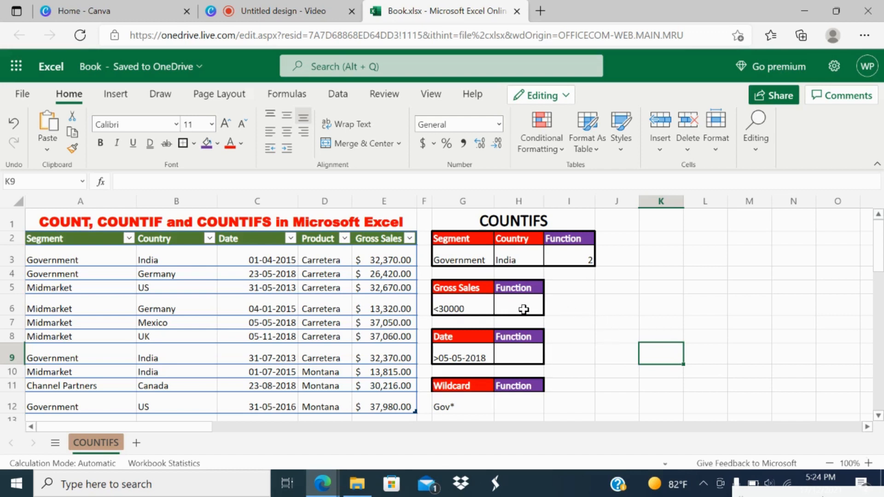
Begin a COUNTIFS formula in H6 with the Segment range A3:A12 and the criterion in G3
left_click(524, 309)
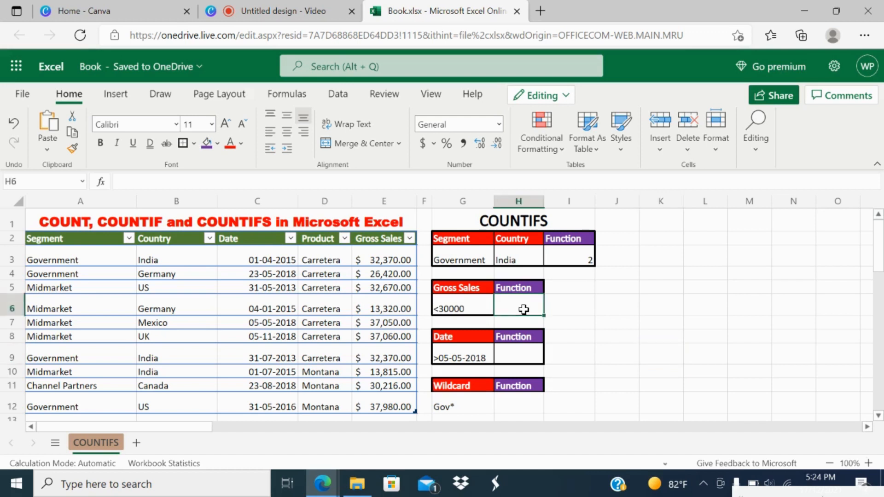
type("=COU")
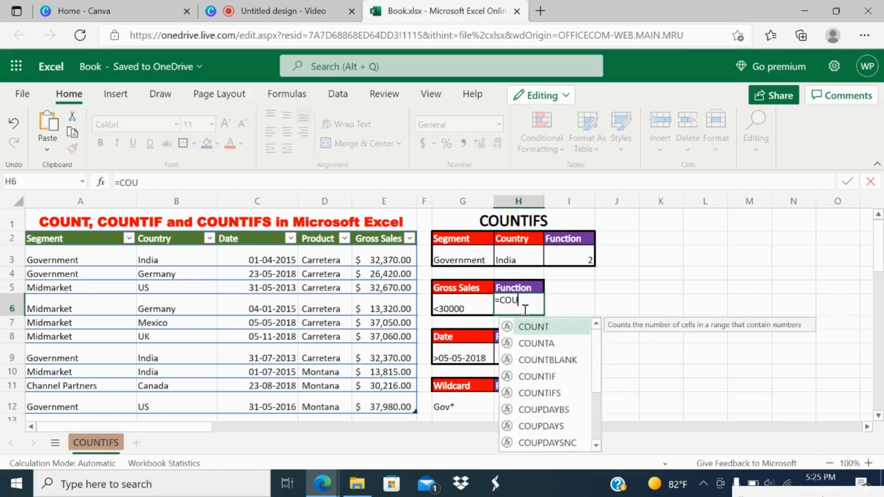
type("N")
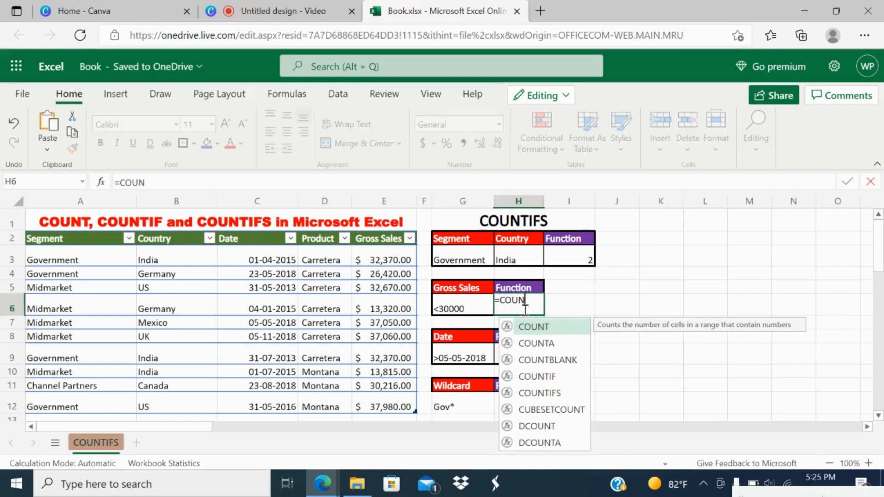
double_click(548, 394)
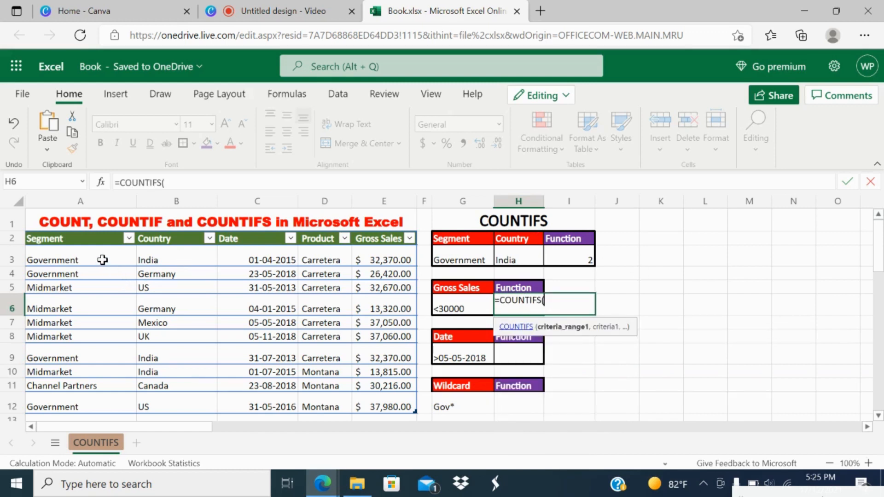
left_click_drag(103, 259, 61, 397)
type(",")
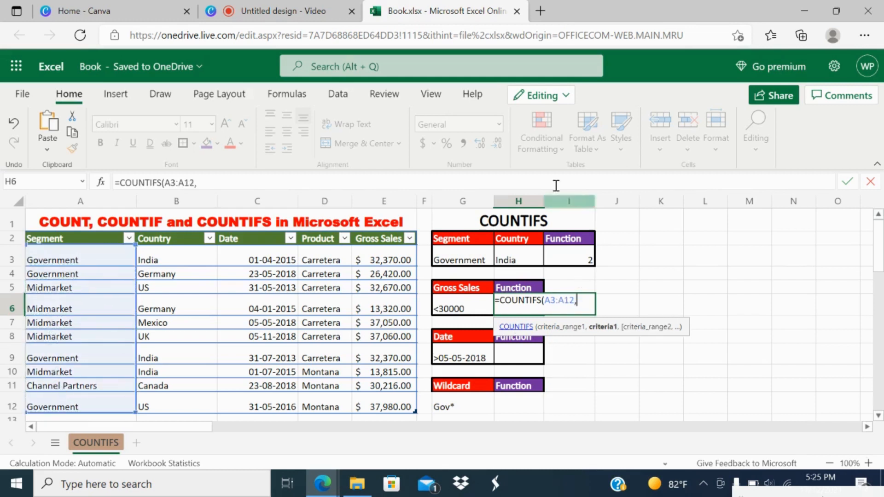
left_click(463, 252)
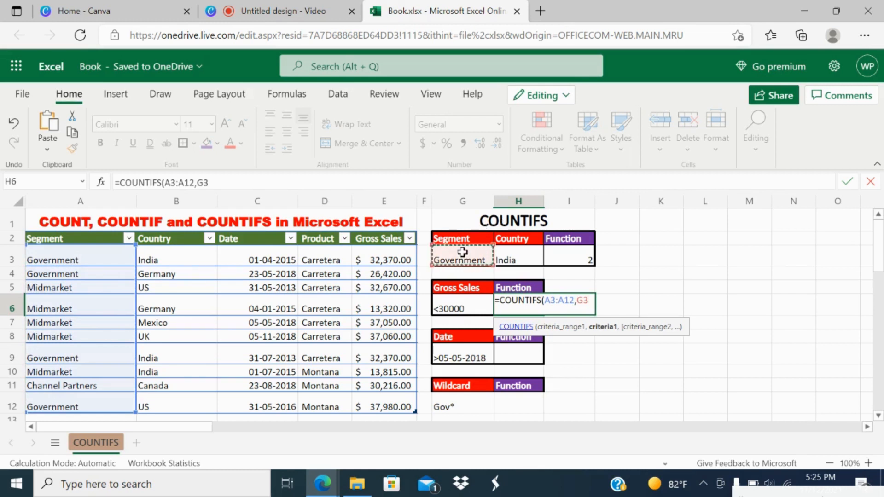
type(",")
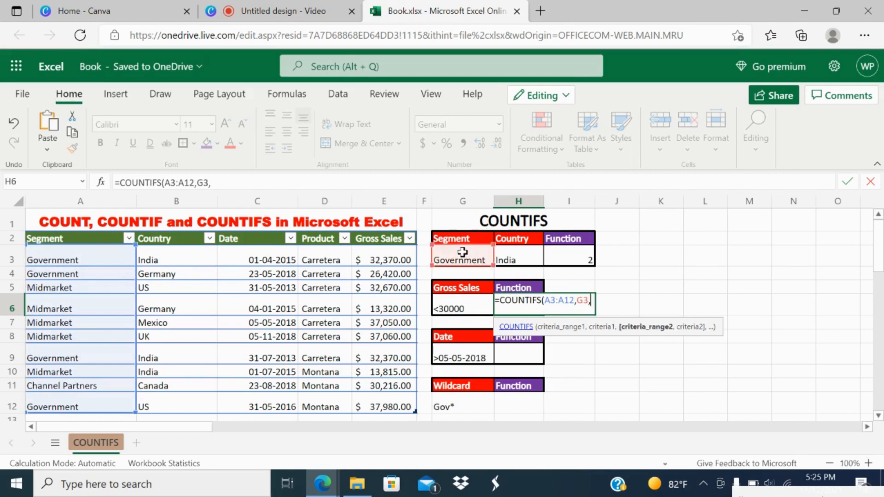
Add the Country range B3:B12 and its criterion H3 as the second condition of the H6 formula
left_click(175, 256)
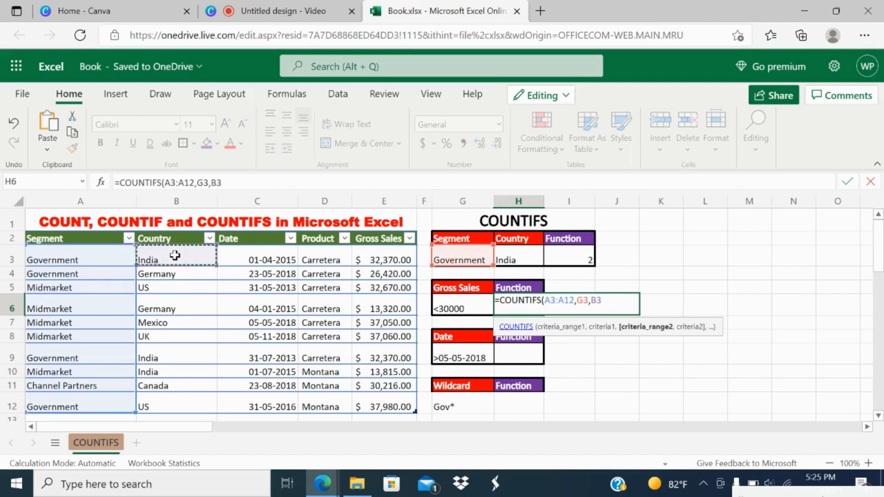
left_click_drag(175, 256, 168, 406)
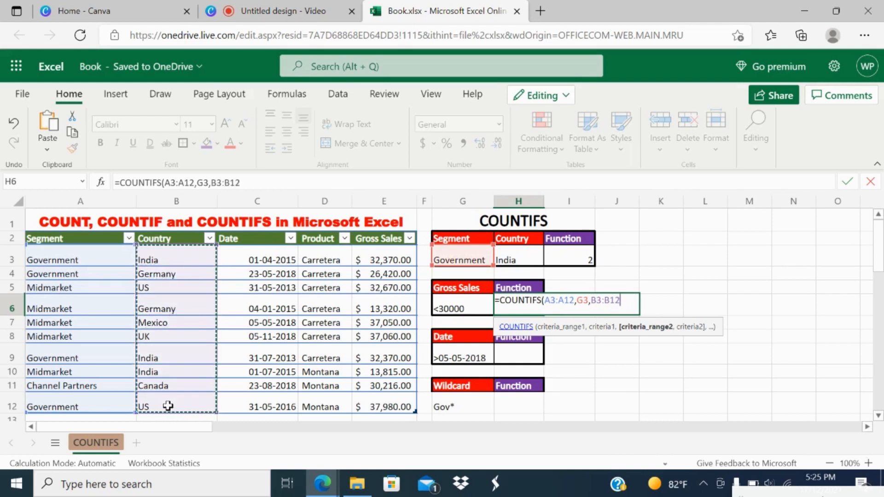
type(",")
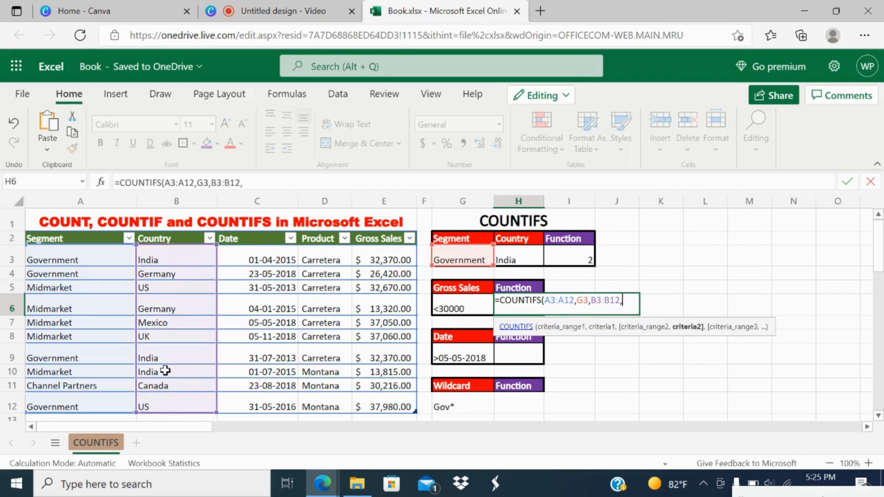
left_click(518, 252)
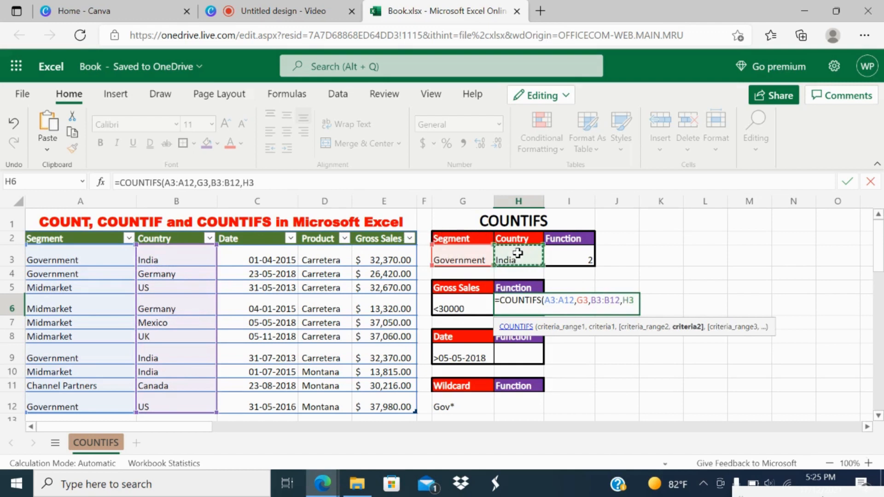
type(",")
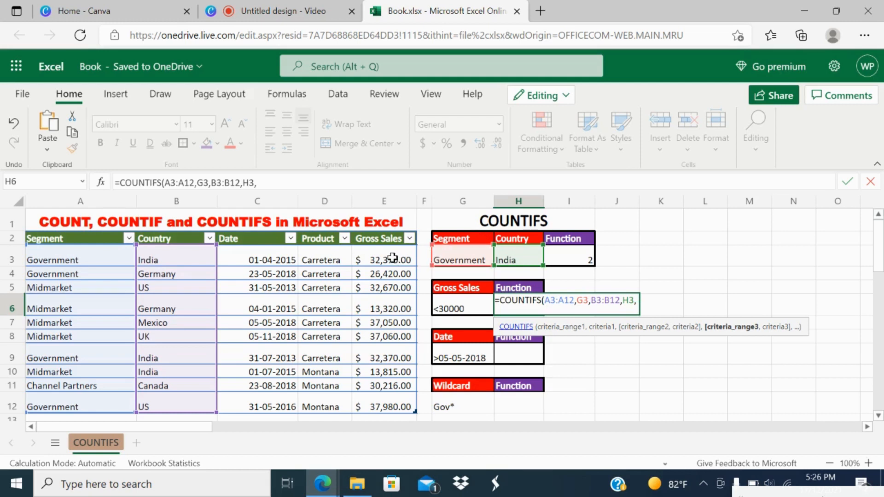
Add the Gross Sales range E3:E12 with criterion G6 as the third condition and complete the H6 formula
left_click_drag(392, 259, 391, 275)
left_click_drag(391, 340, 394, 406)
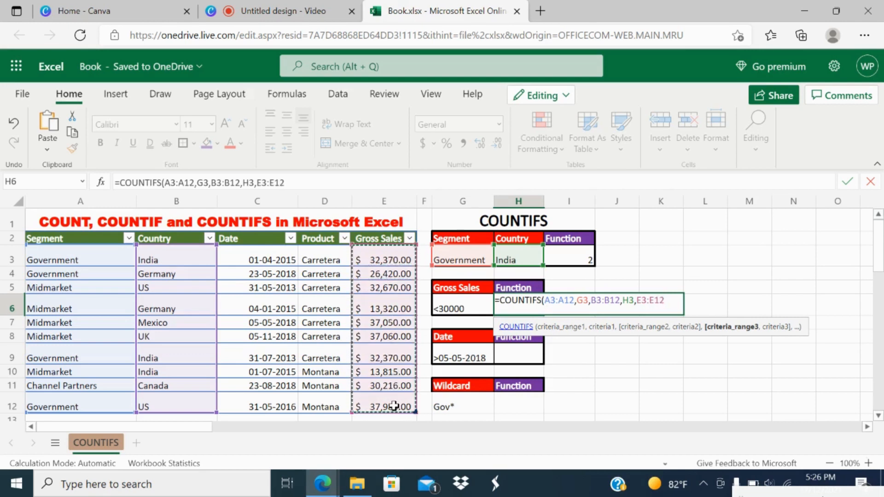
type(",")
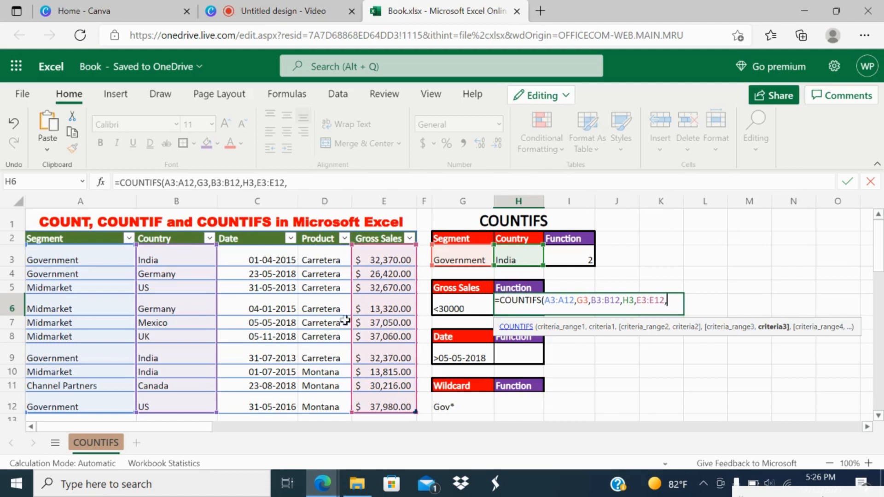
left_click(448, 300)
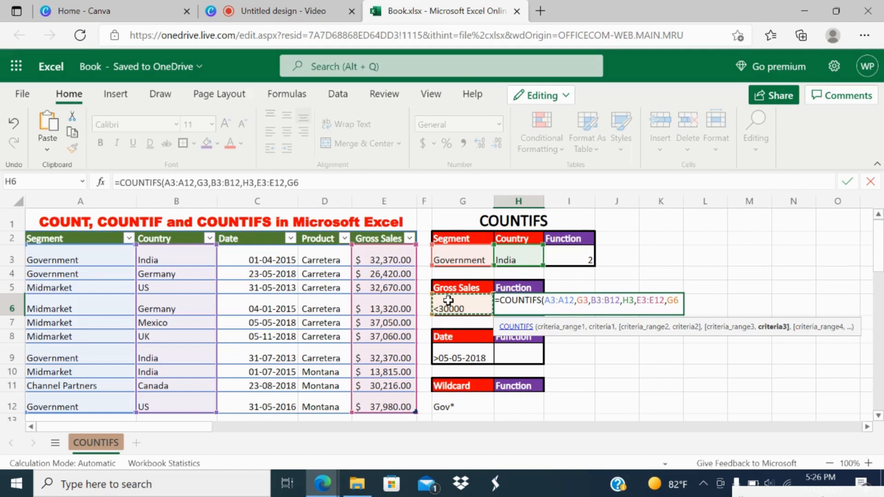
type(")")
key("Return")
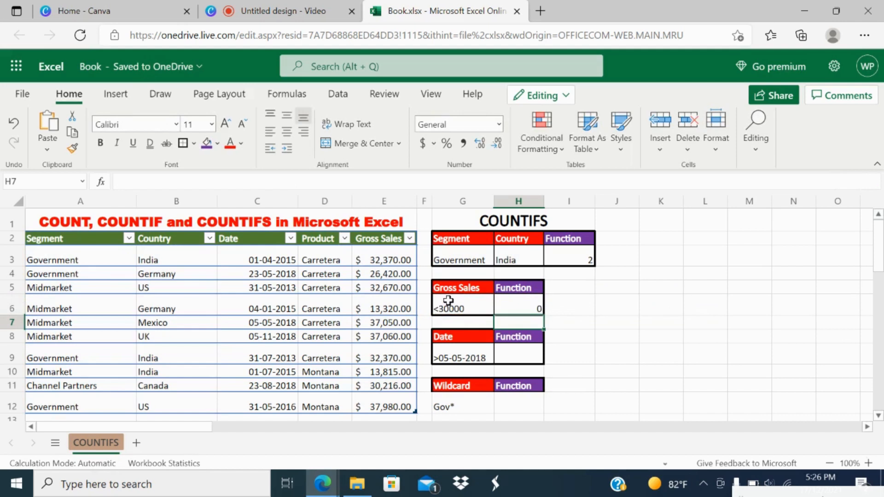
Check the H6 result against the gross sales of the Government and India entries in rows 3 and 9
key("Up")
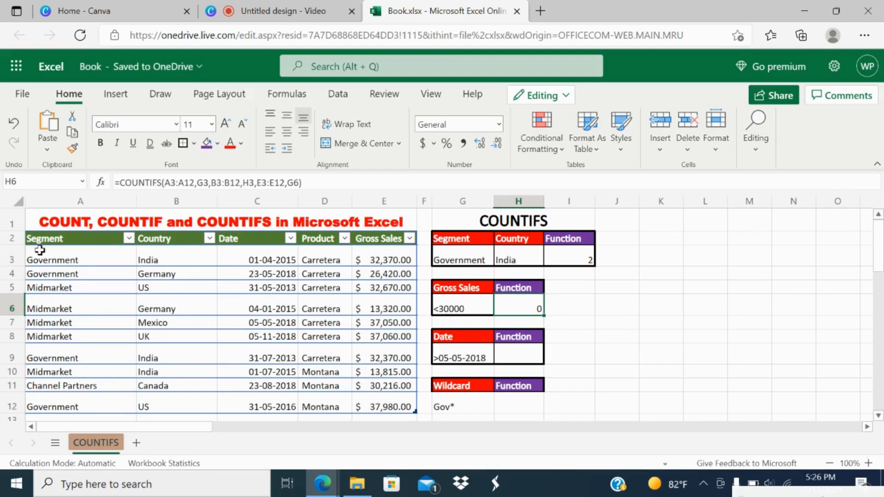
left_click_drag(40, 250, 154, 250)
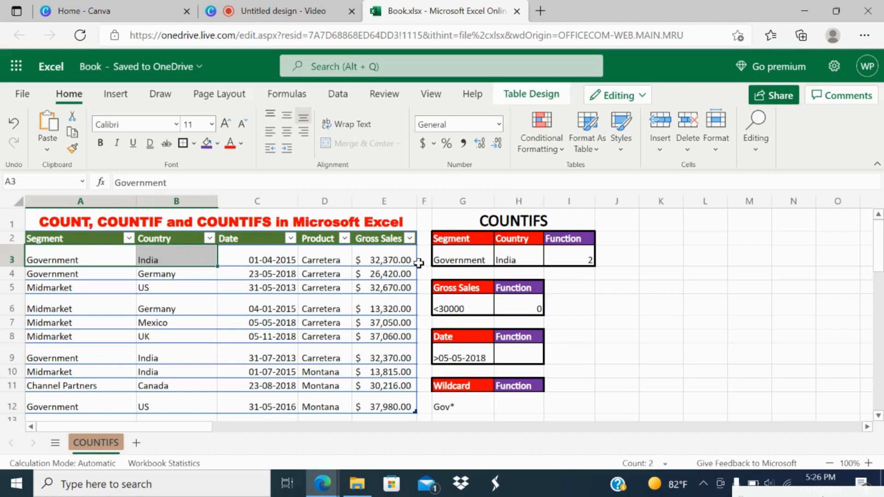
left_click(404, 254)
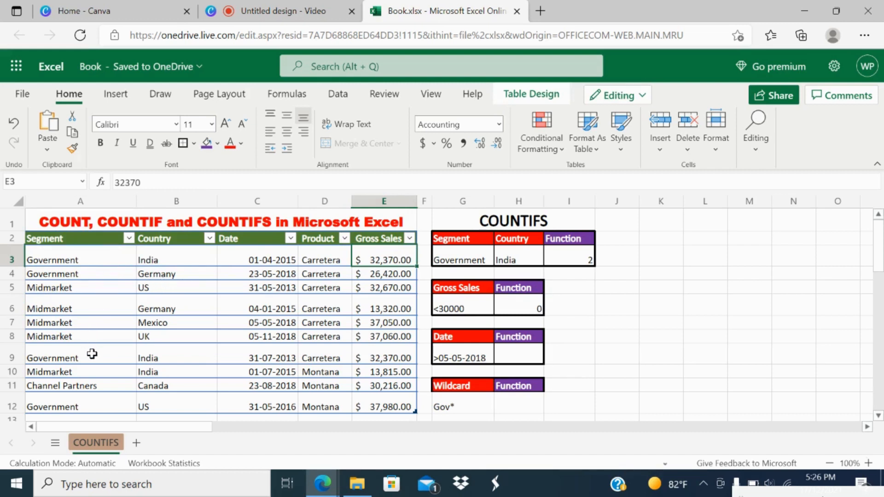
left_click_drag(92, 353, 180, 357)
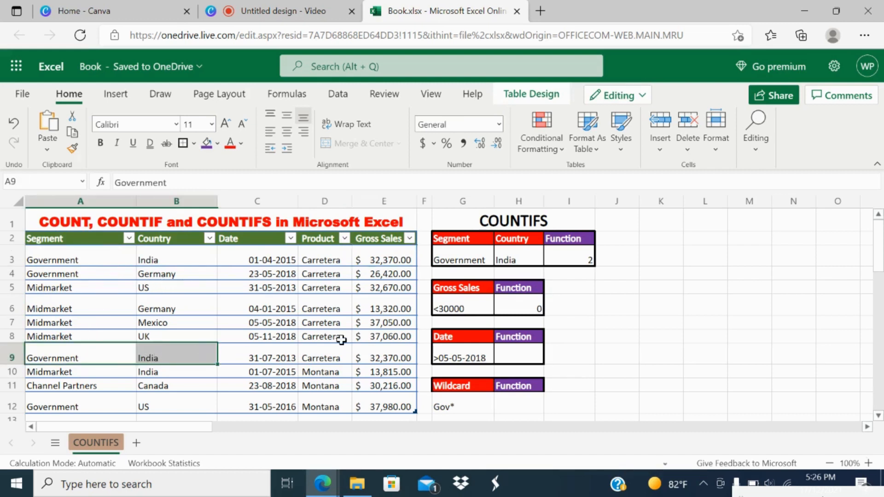
left_click(405, 355)
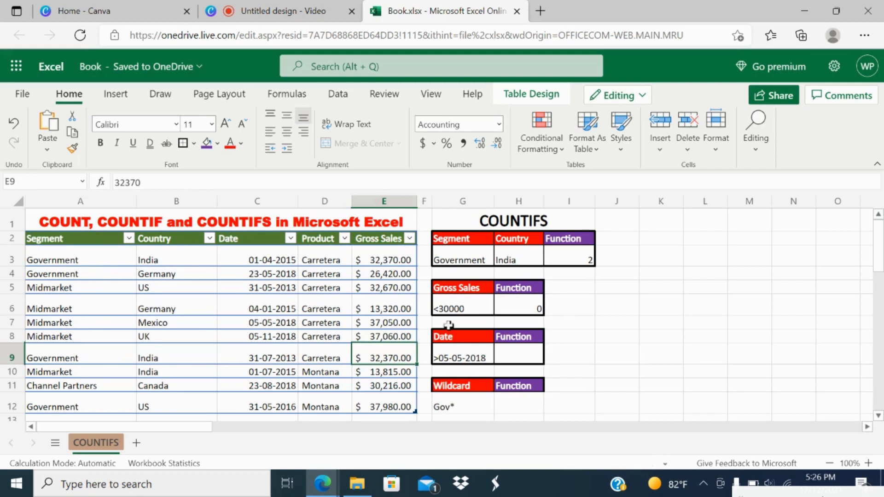
left_click(460, 302)
left_click(525, 300)
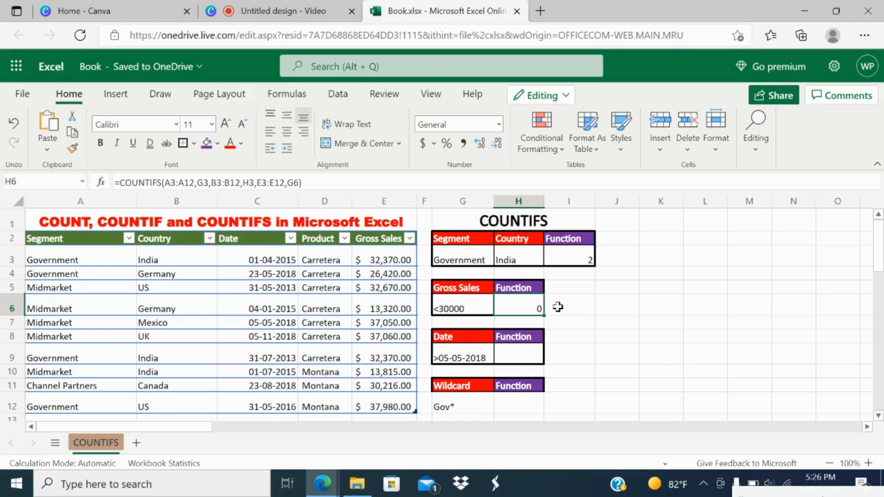
Change the Gross Sales criterion in G6 to >30000
left_click(471, 309)
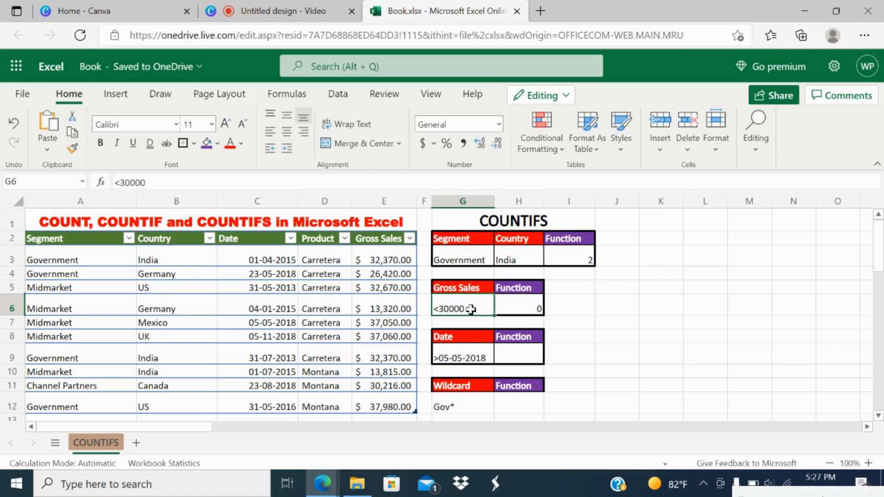
left_click(123, 183)
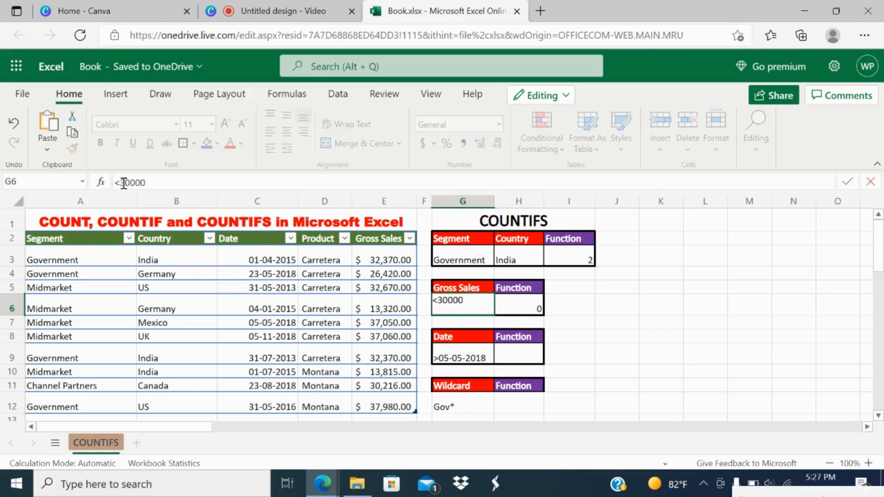
key("BackSpace")
type("3")
key("BackSpace")
type(">")
key("Return")
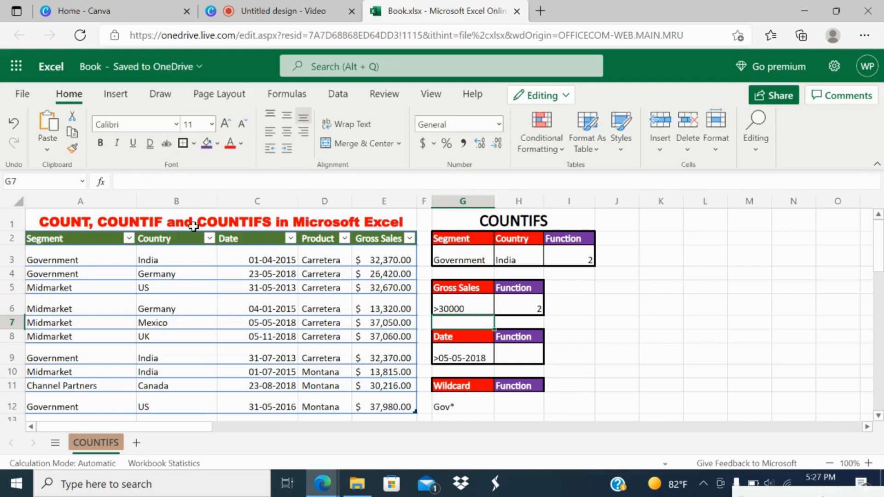
Compare the Government and India records in rows 3 and 9 with the G6 criterion and the H6 result
left_click_drag(98, 260, 379, 252)
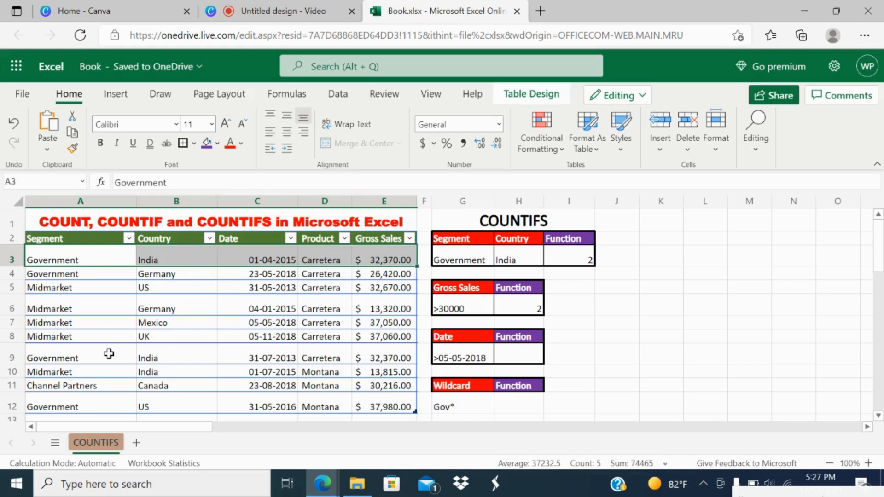
left_click_drag(110, 354, 382, 358)
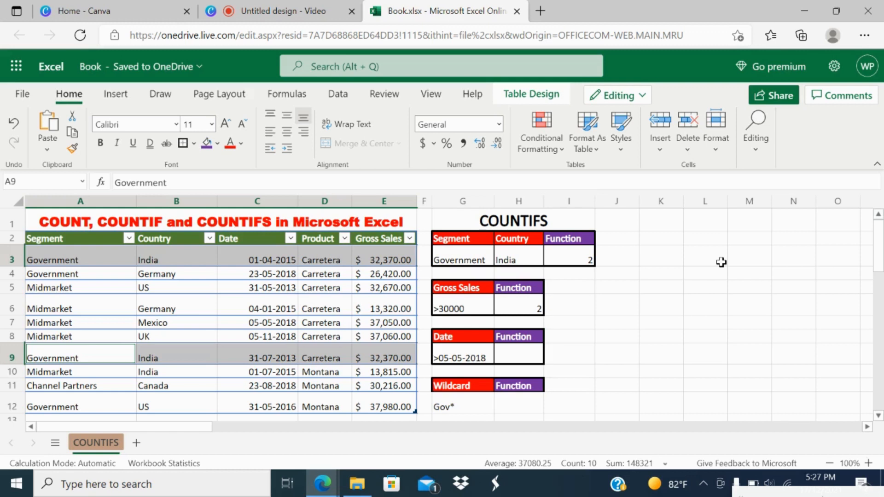
left_click(591, 302)
left_click(524, 299)
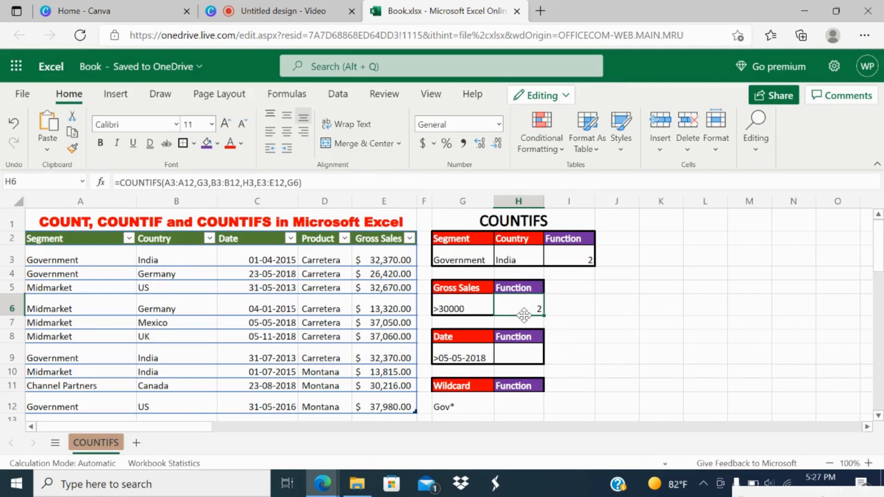
left_click(486, 305)
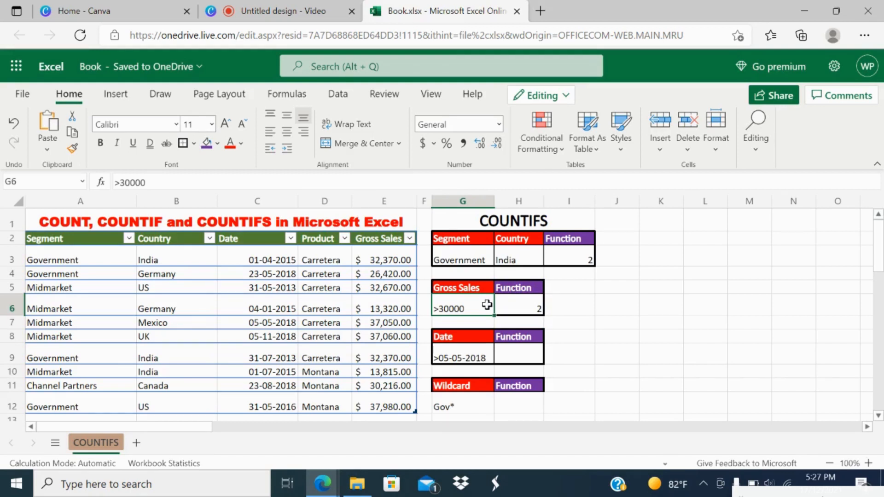
left_click(509, 302)
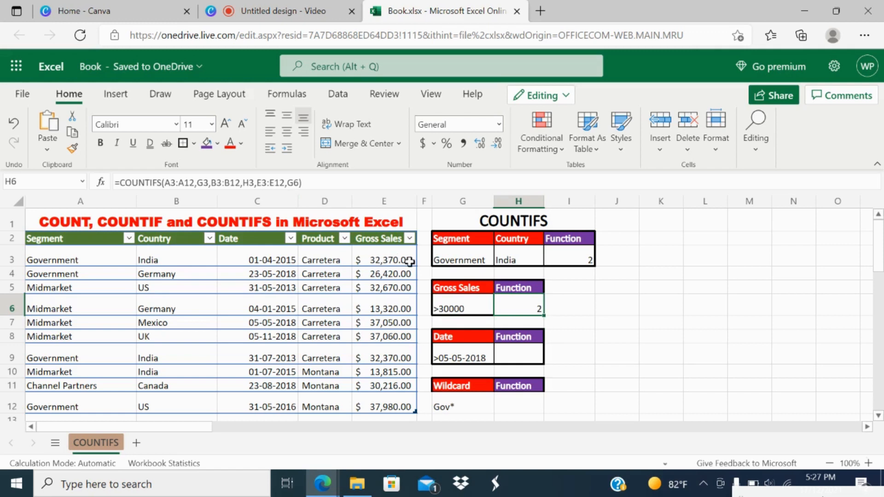
left_click(464, 303)
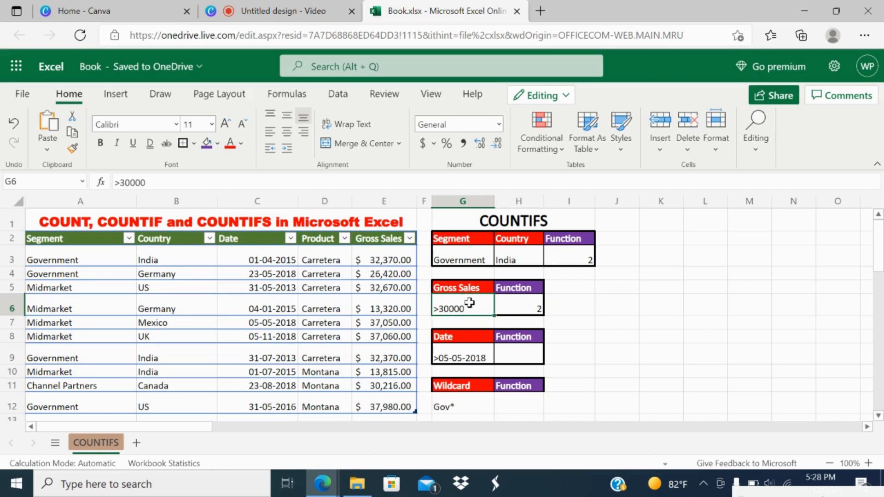
Replace the G6 reference in the H6 COUNTIFS formula with the quoted criterion ">30000"
double_click(507, 306)
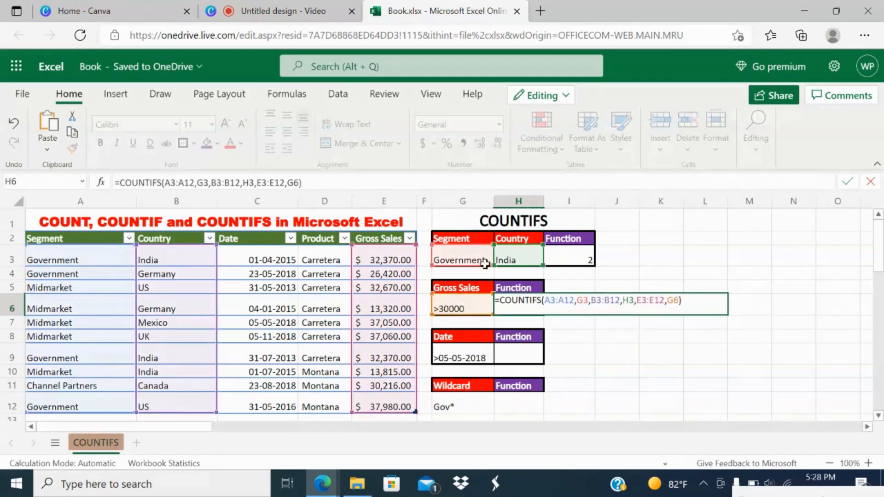
left_click(669, 304)
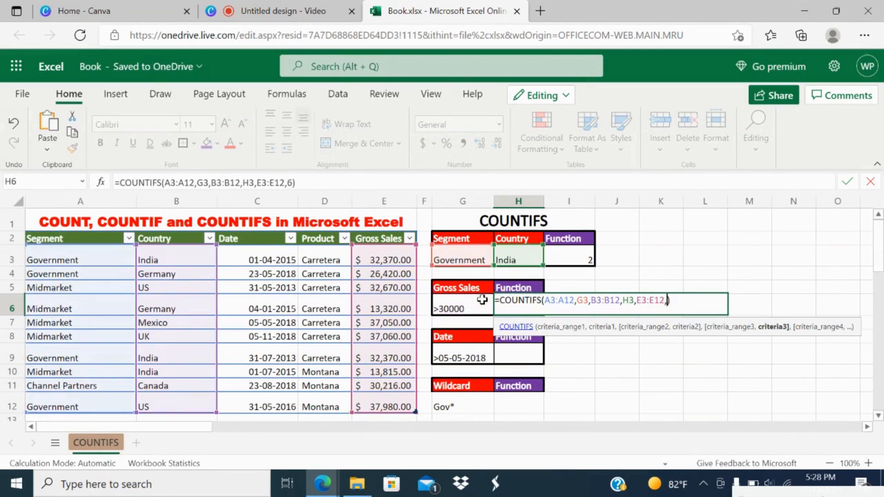
key("BackSpace")
key("BackSpace")
type("\">30000")
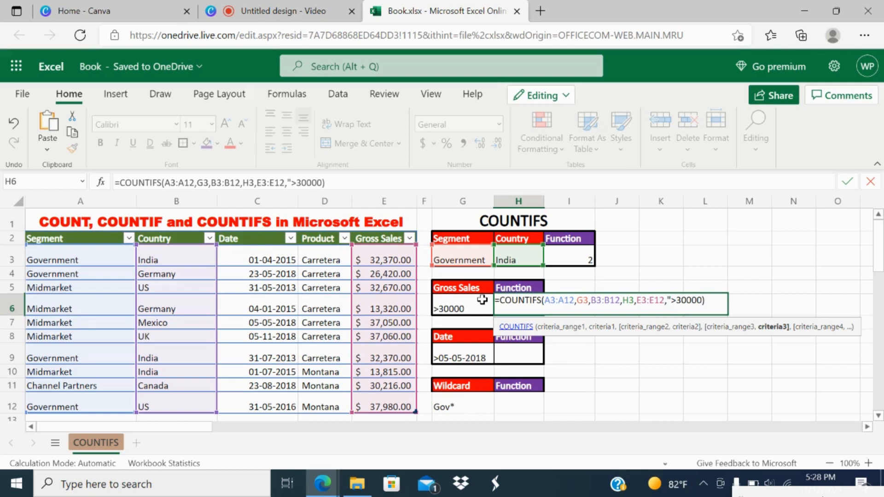
type("\"")
key("Return")
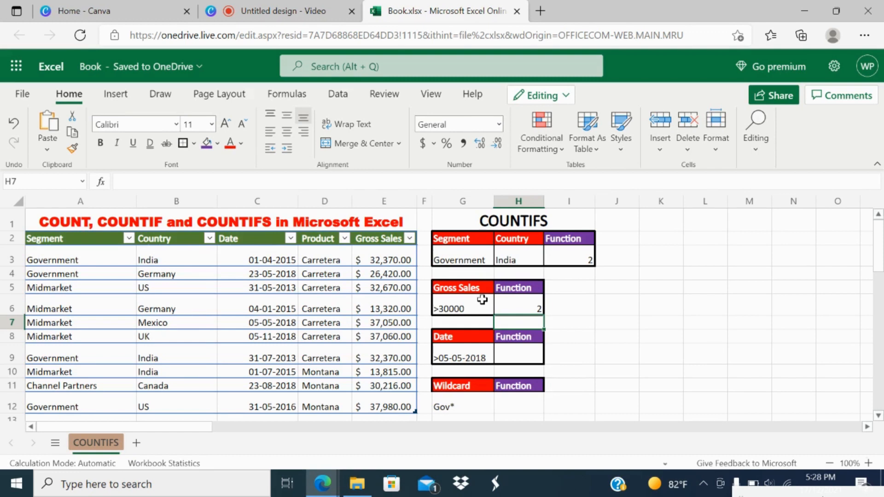
Enter a COUNTIFS formula in H9 that applies the criterion in G9 to the Date range C3:C12
left_click(517, 355)
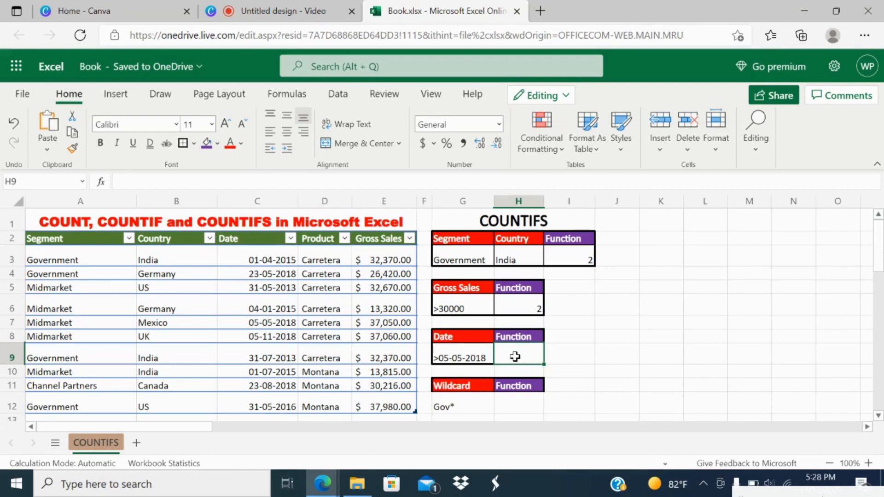
type("=C")
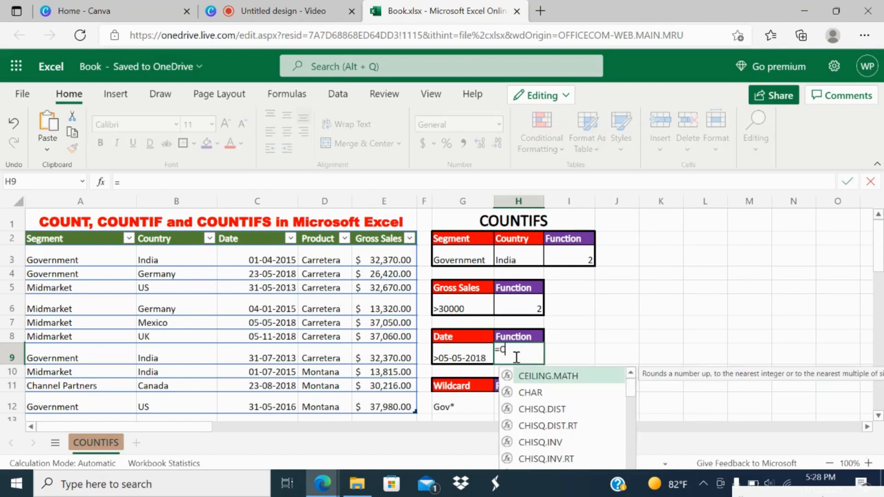
type("OUNT")
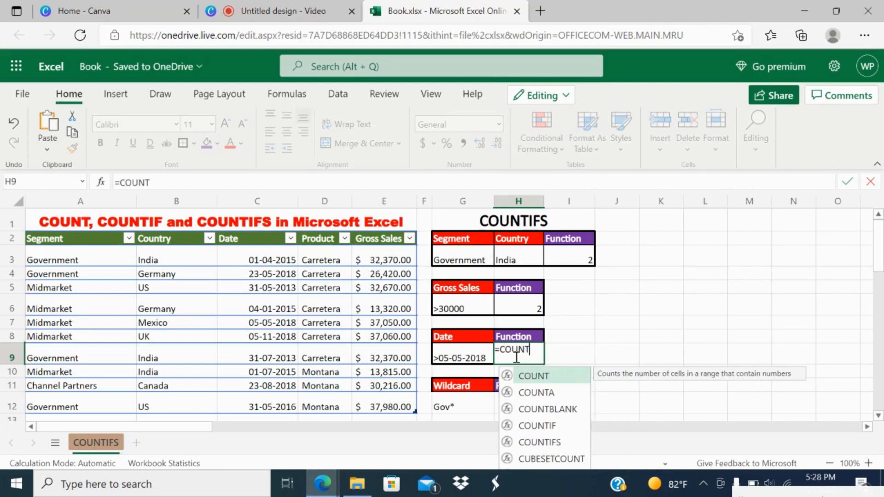
double_click(542, 441)
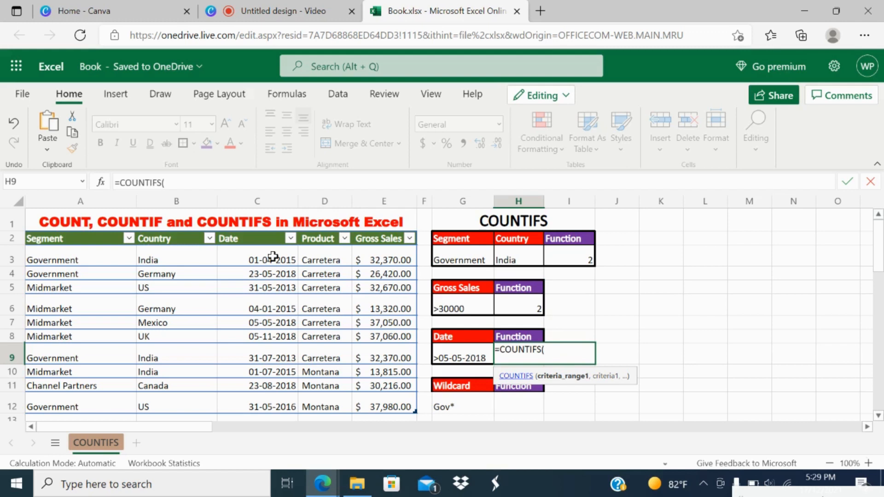
left_click_drag(273, 256, 259, 402)
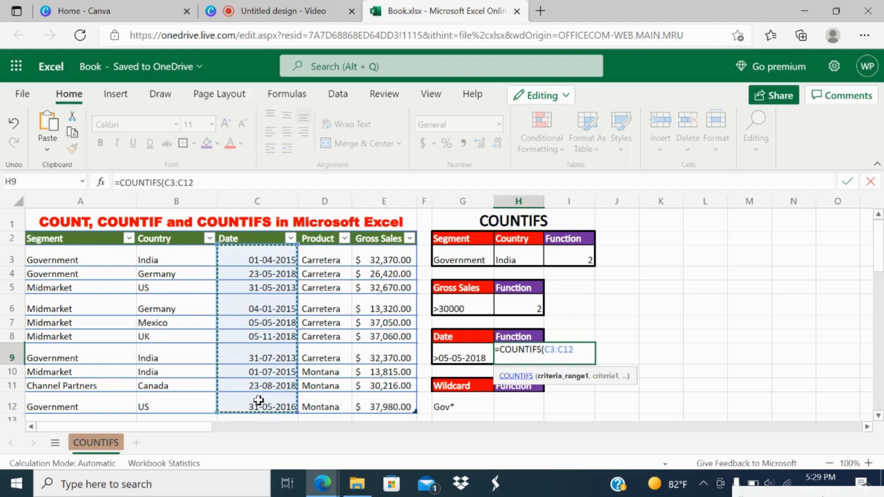
type(",")
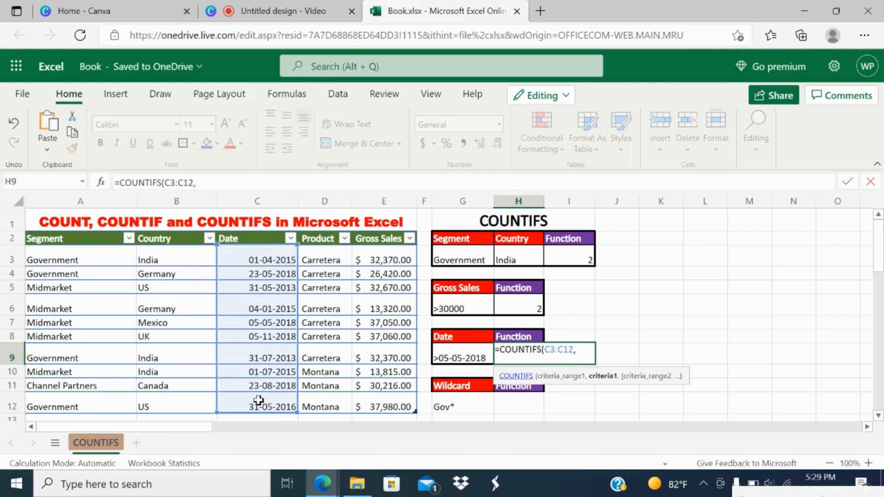
left_click(460, 356)
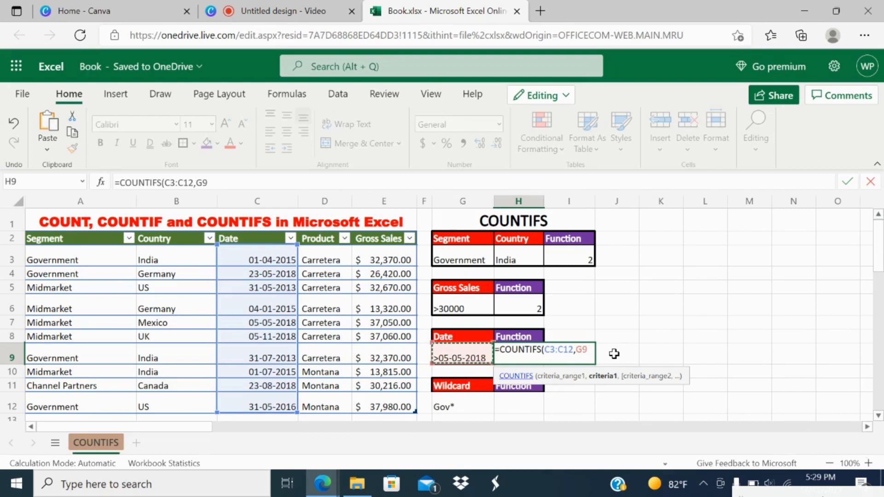
type(")")
key("Return")
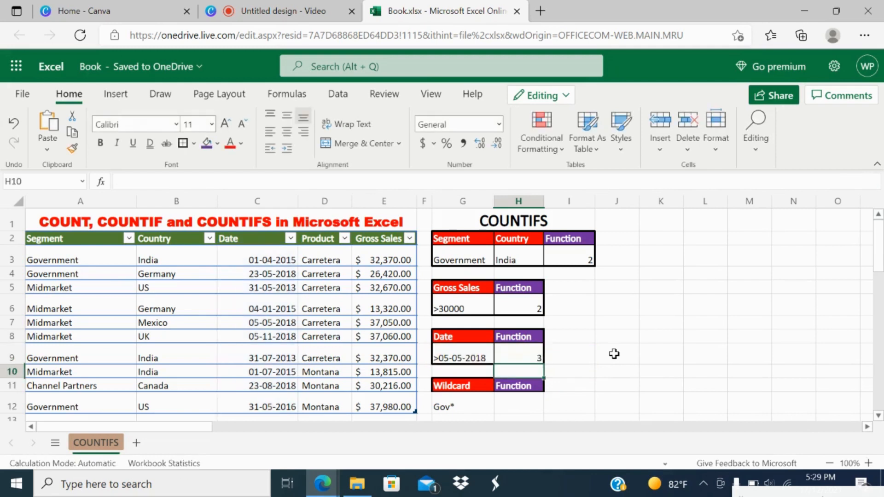
Color the matching dates in C4 and C8 red to verify the H9 result
left_click(533, 355)
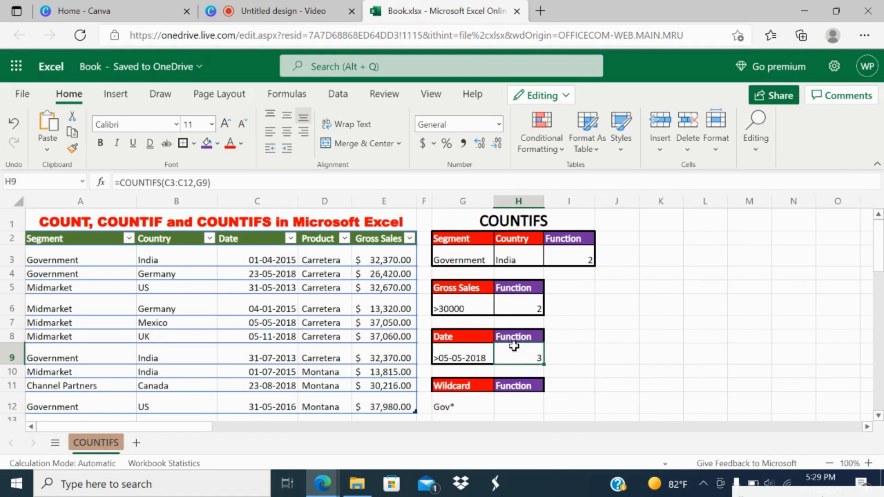
left_click(289, 273)
left_click(229, 143)
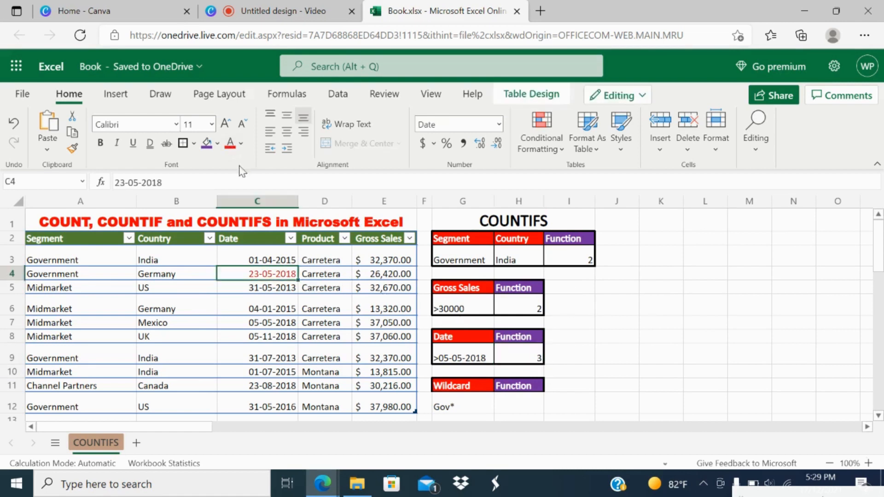
left_click(276, 336)
left_click(229, 144)
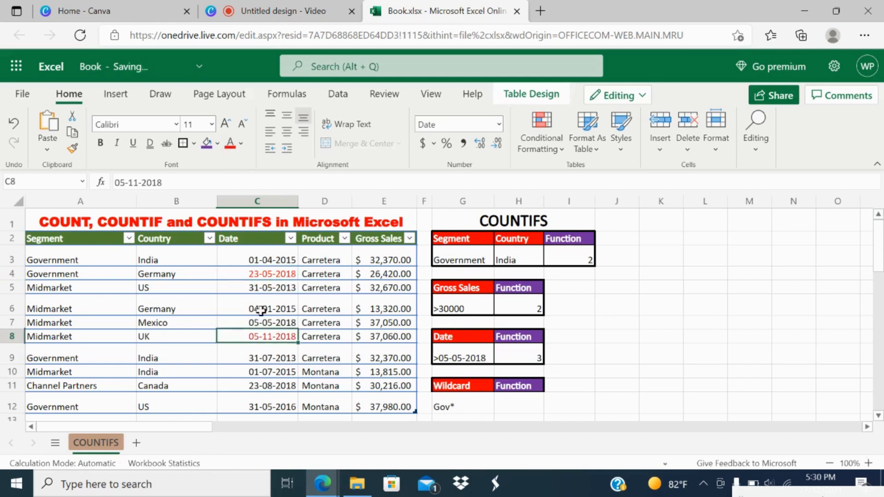
Compare the date in C7 with the G9 criterion, color the date in C11 red and review the marked dates
left_click(258, 324)
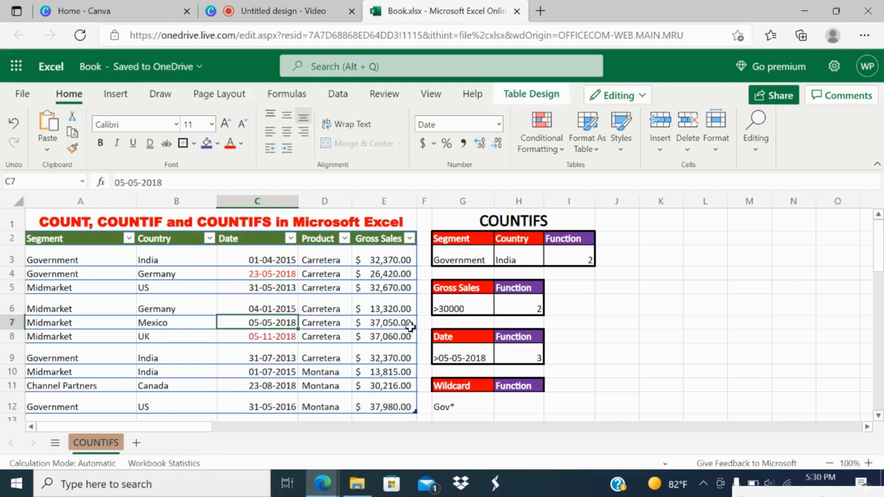
left_click(461, 351)
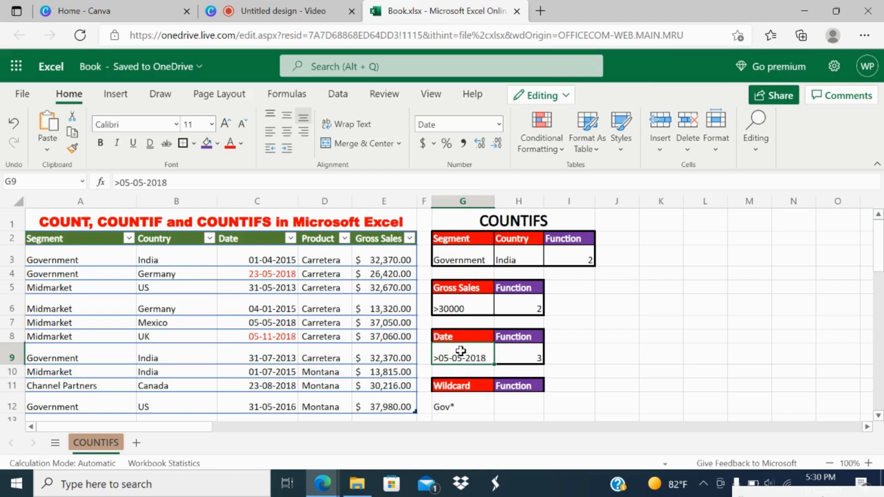
left_click(268, 386)
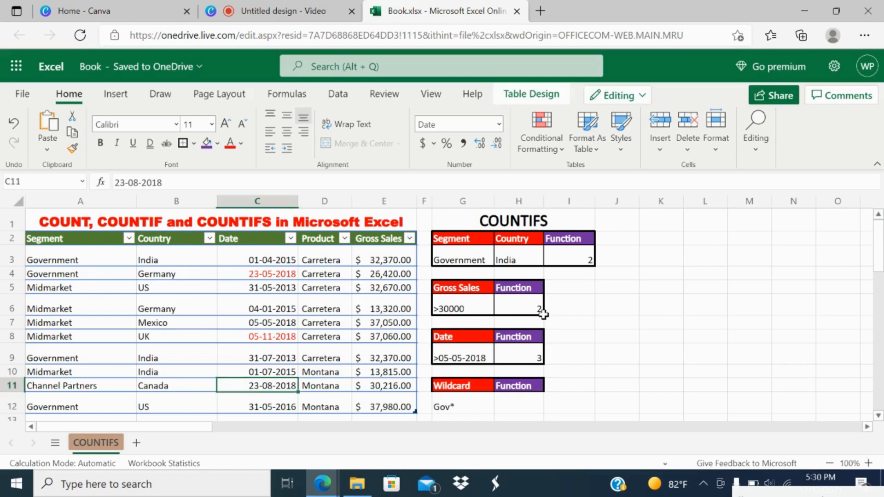
left_click(229, 143)
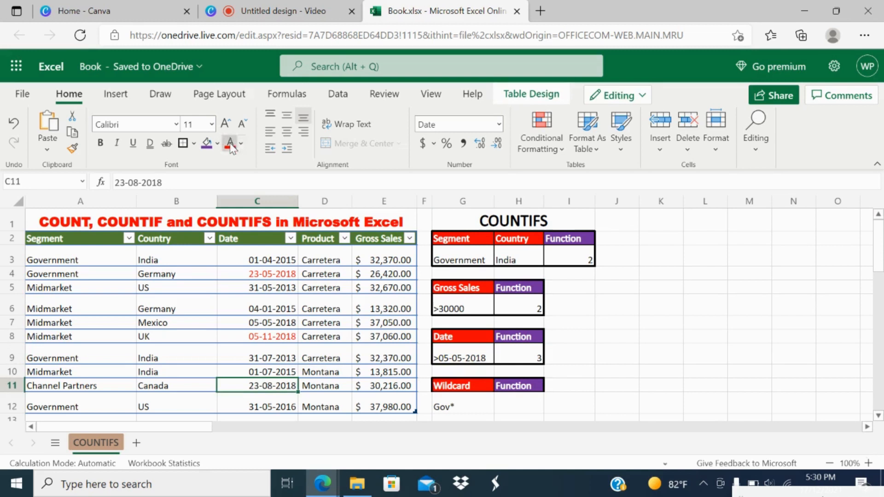
left_click(262, 276)
left_click(258, 335)
left_click(253, 386)
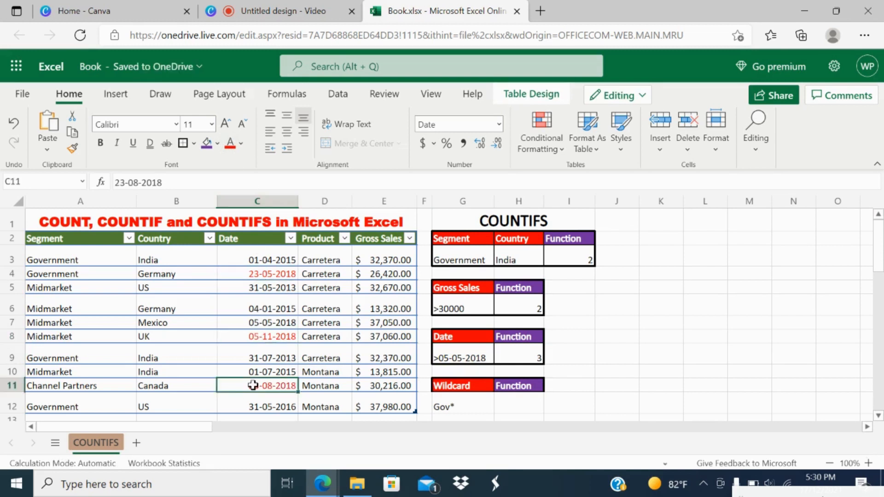
Try an equals criterion in G9 by replacing the greater-than sign to make it =05-05-2018
left_click(480, 351)
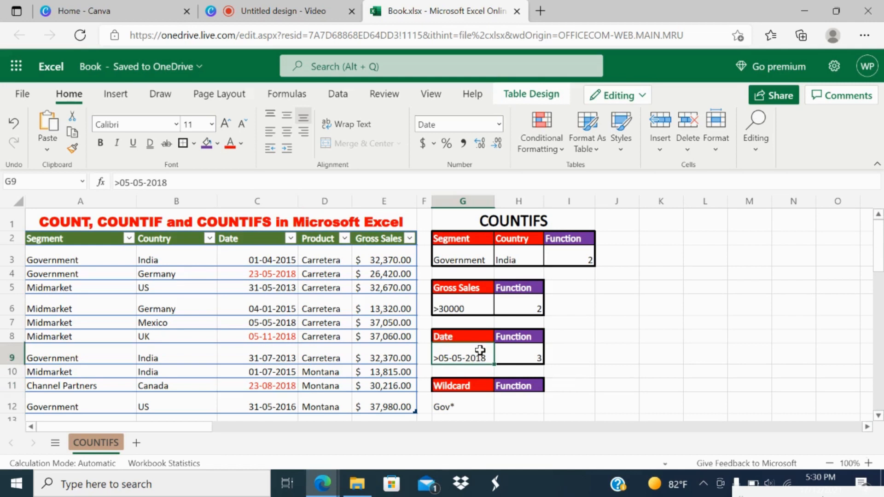
left_click(119, 182)
key("BackSpace")
type("=")
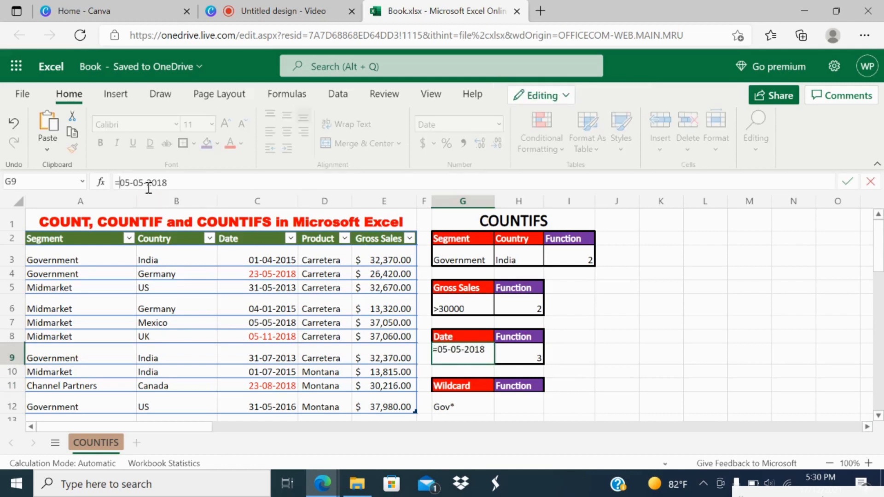
key("Return")
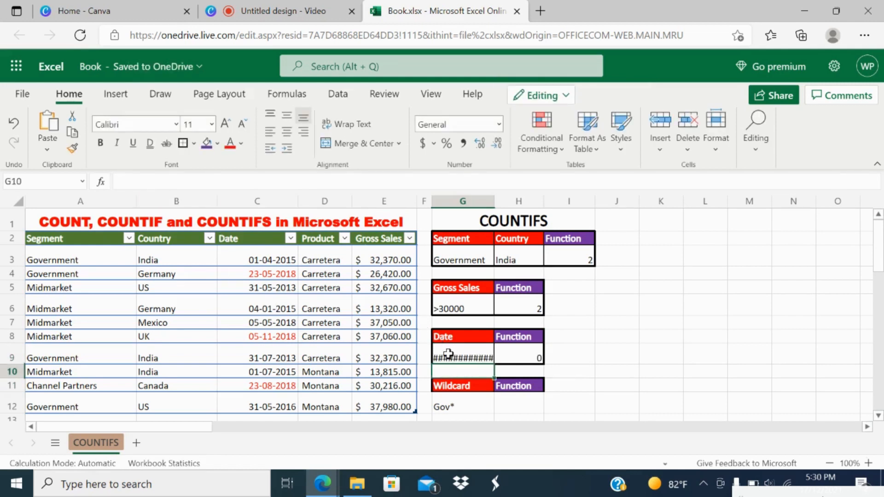
Check the G9 date entry against the H9 COUNTIFS formula and widen column G
left_click(448, 354)
left_click_drag(494, 199, 495, 199)
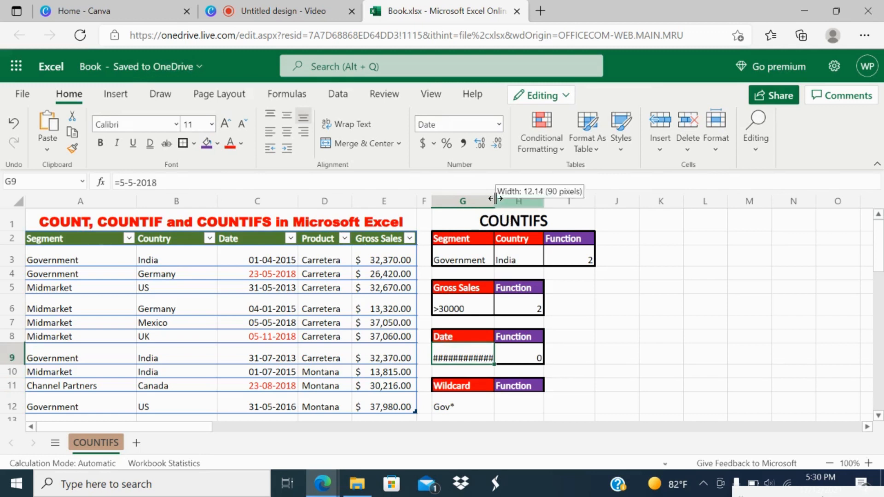
double_click(495, 199)
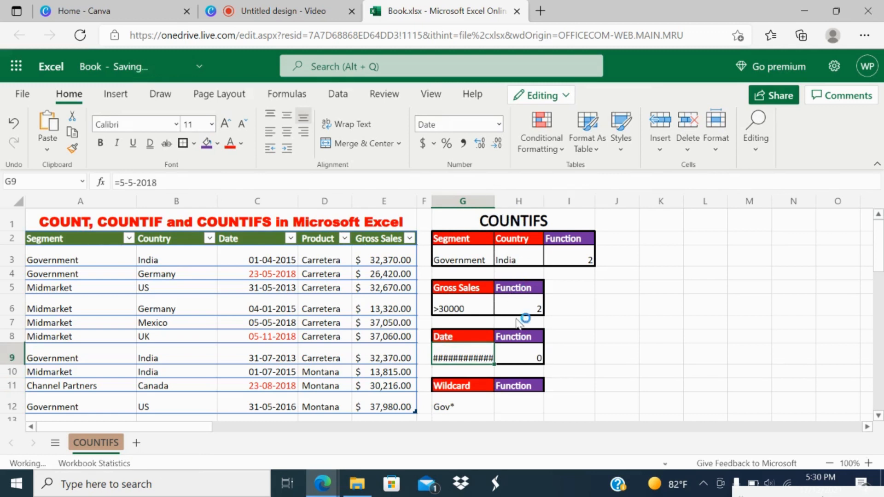
left_click(533, 356)
left_click(461, 339)
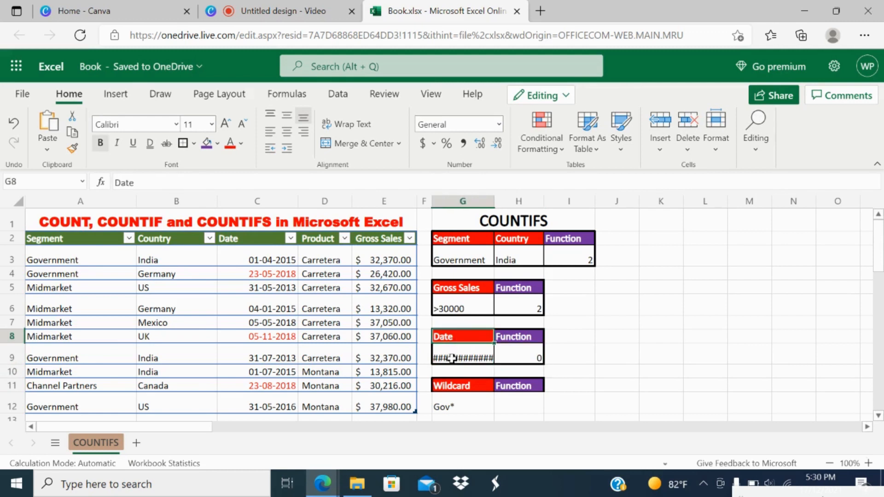
left_click(453, 358)
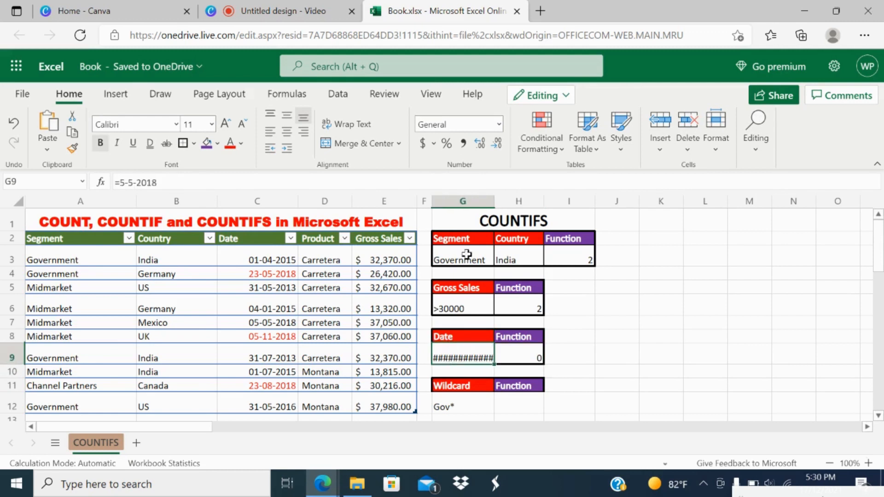
left_click(522, 345)
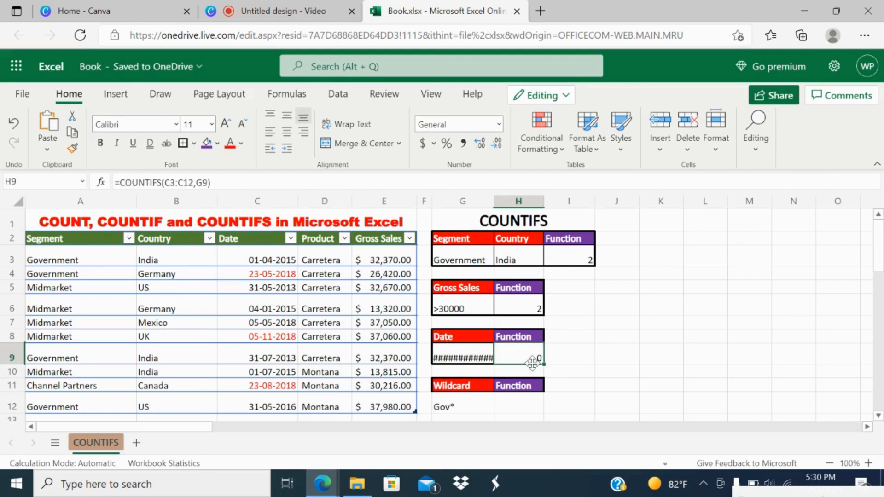
left_click(481, 358)
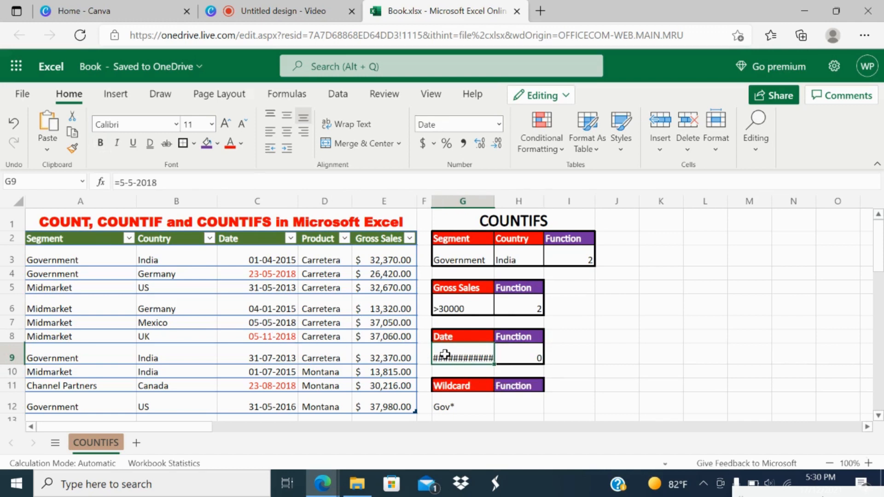
left_click_drag(495, 202, 517, 203)
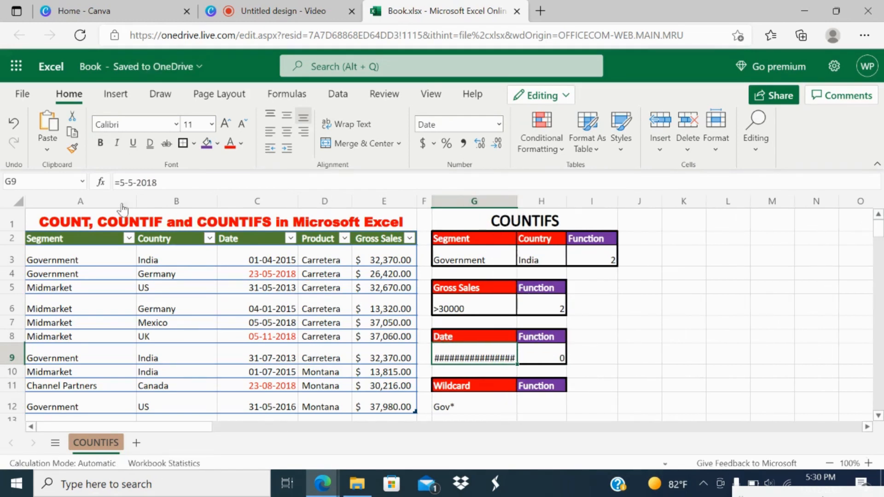
Set the date criterion in G9 to >=5-5-2018 and color the matching date in C7 red
left_click(118, 182)
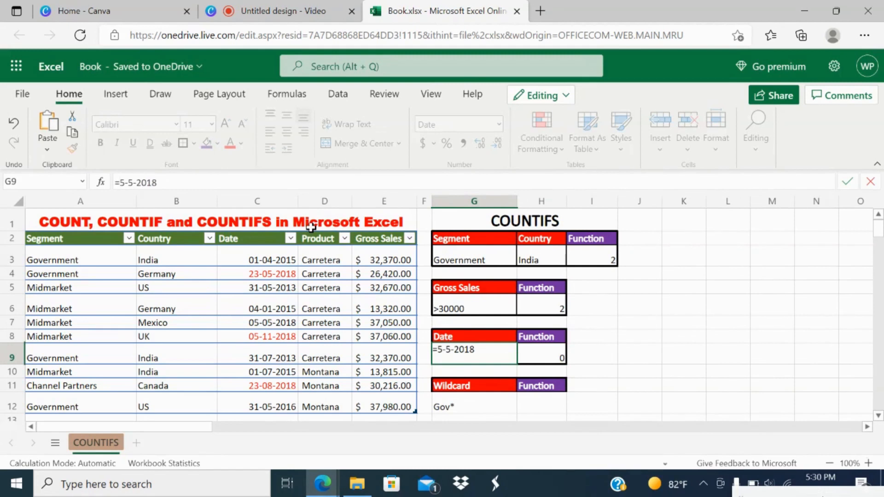
key("BackSpace")
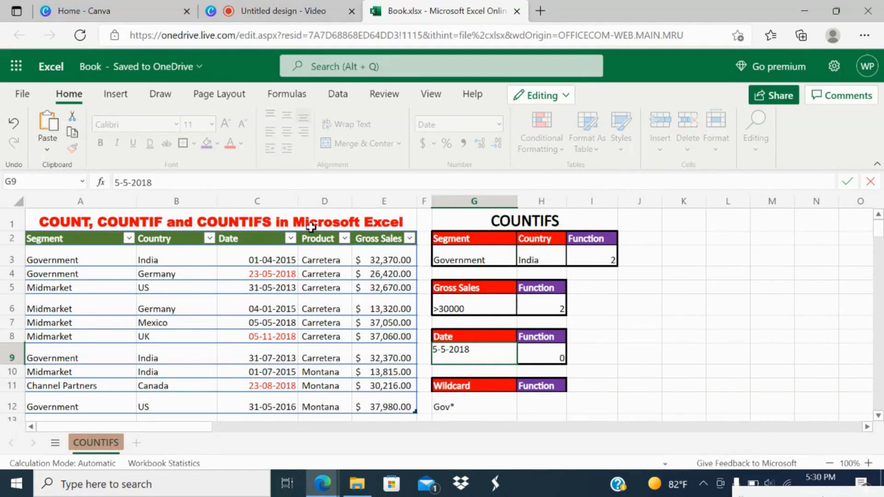
type(">")
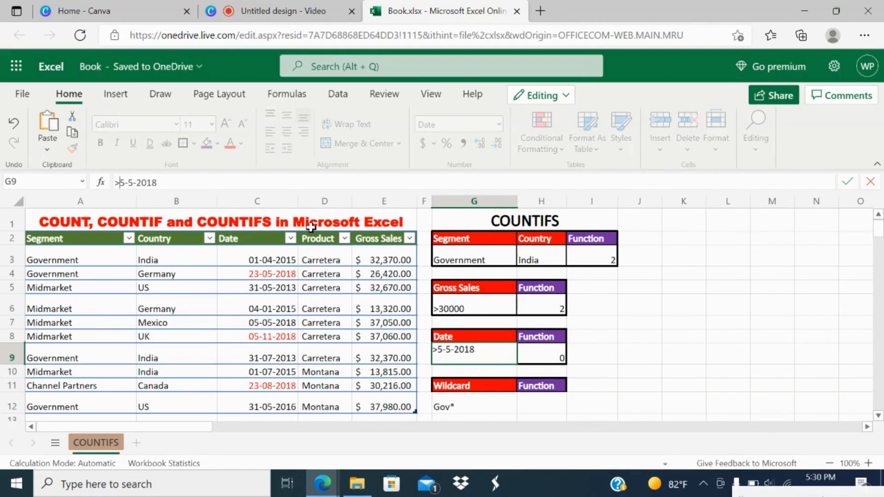
type("+")
key("BackSpace")
type("=")
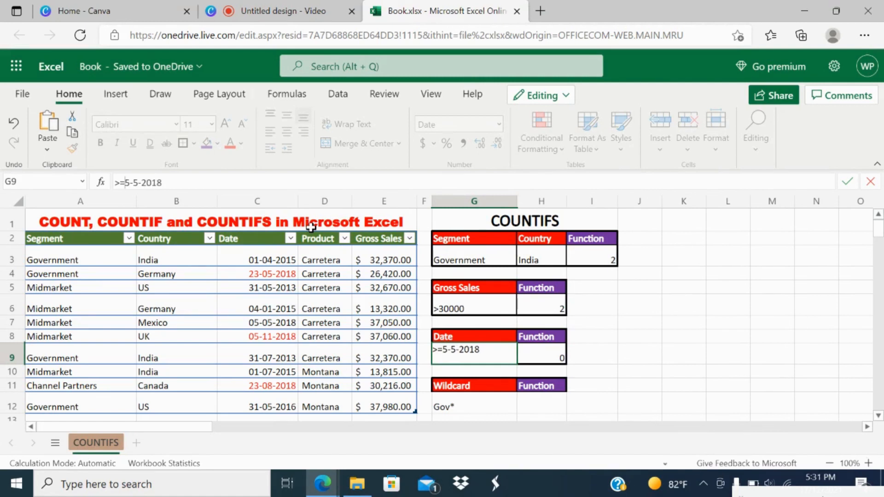
key("Return")
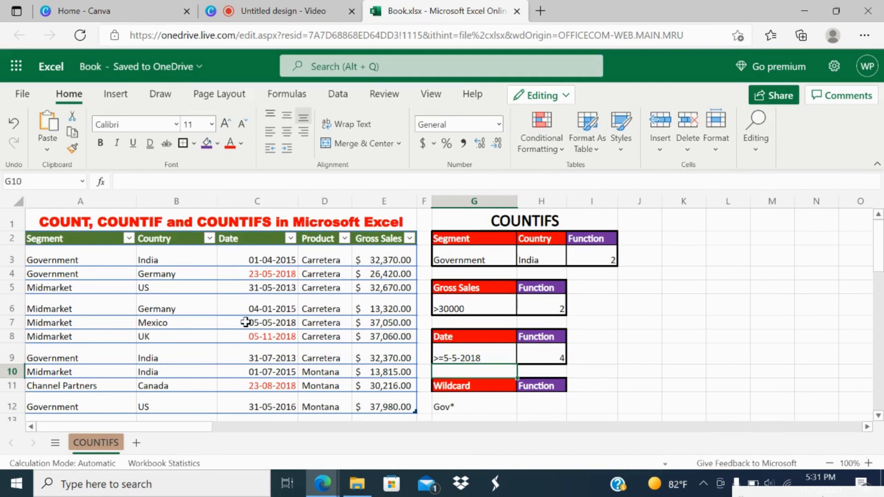
left_click(280, 327)
left_click(236, 145)
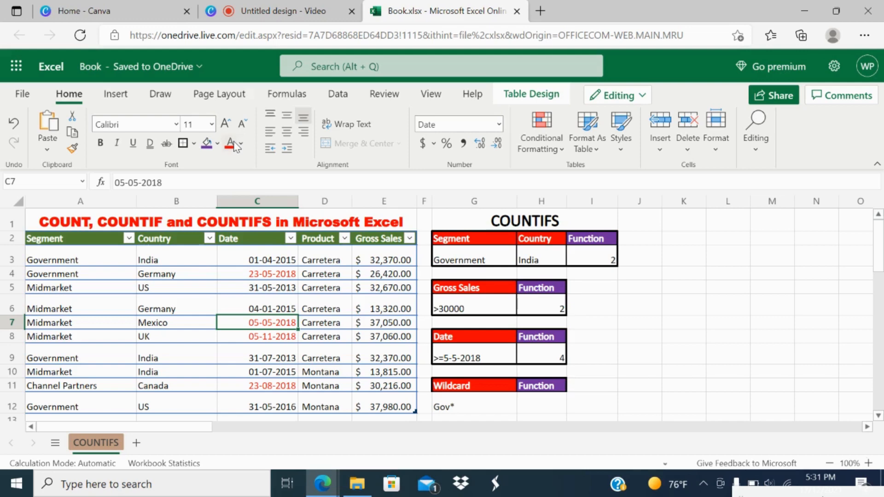
Begin a COUNTIFS formula in H12 for the wildcard block, using the Segment cells A3:A12 as the criteria range
scroll(453, 252, "down", 2)
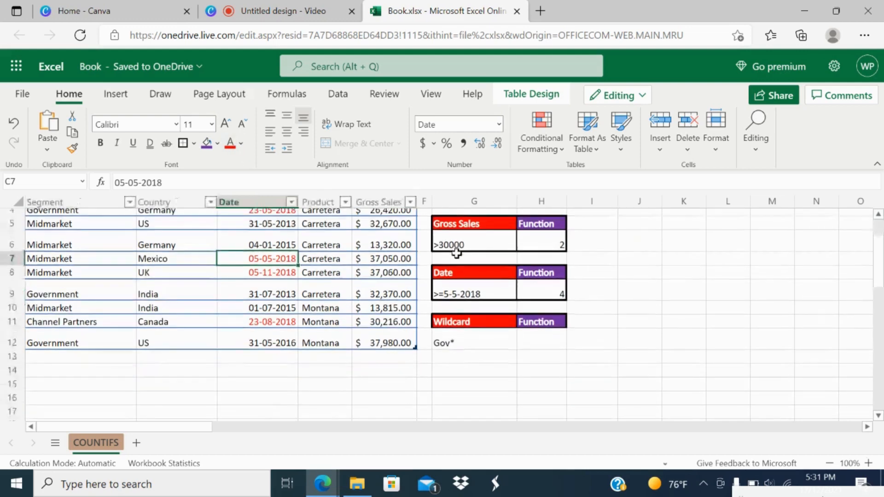
left_click(474, 340)
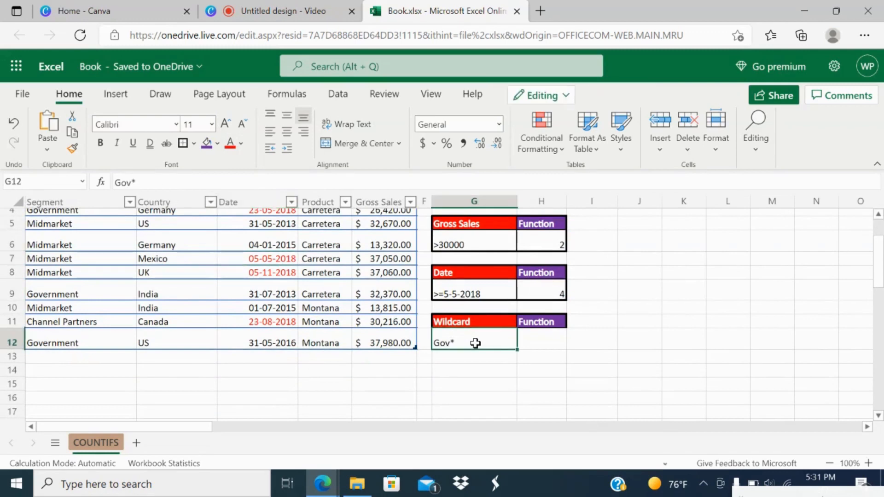
scroll(475, 343, "up", 2)
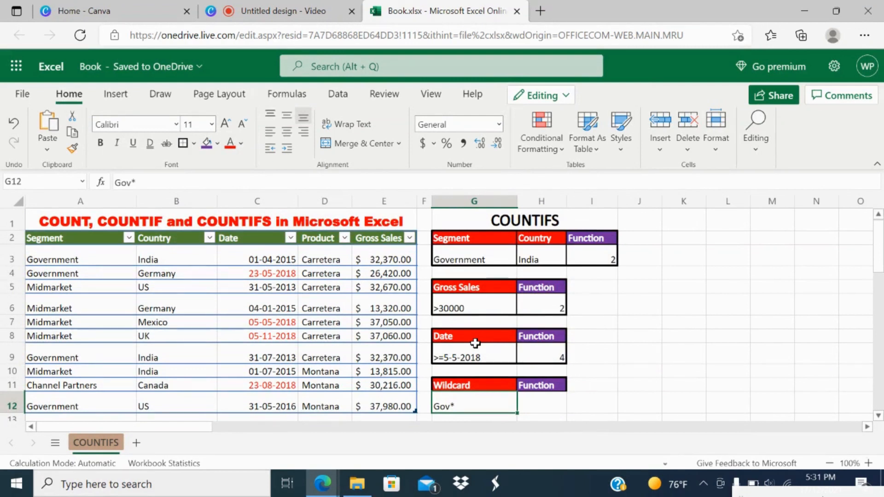
left_click(100, 262)
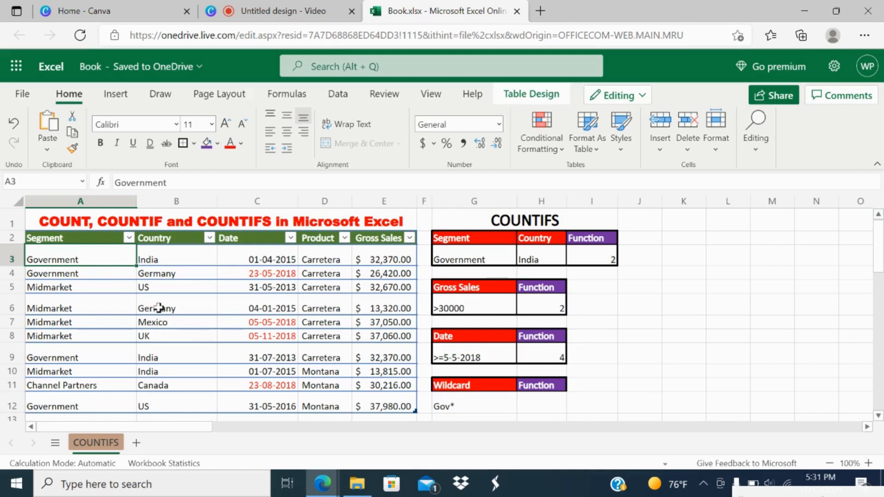
scroll(395, 379, "down", 1)
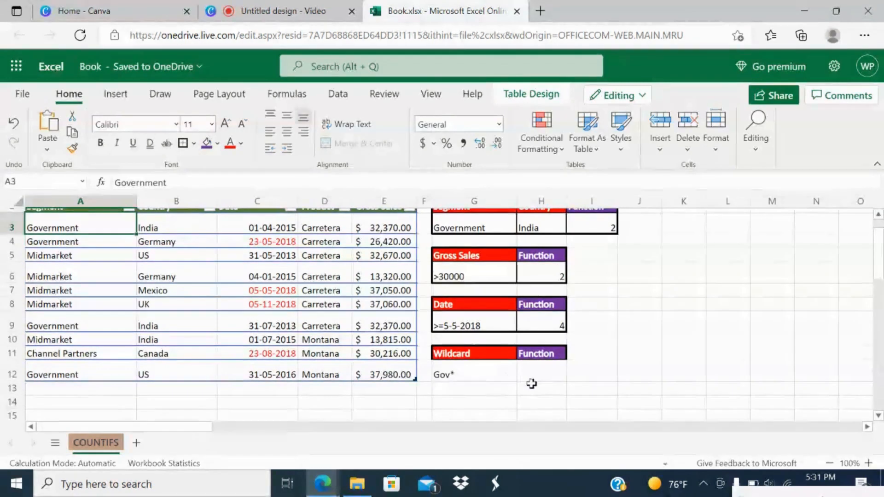
scroll(531, 384, "up", 1)
left_click(536, 402)
type("=")
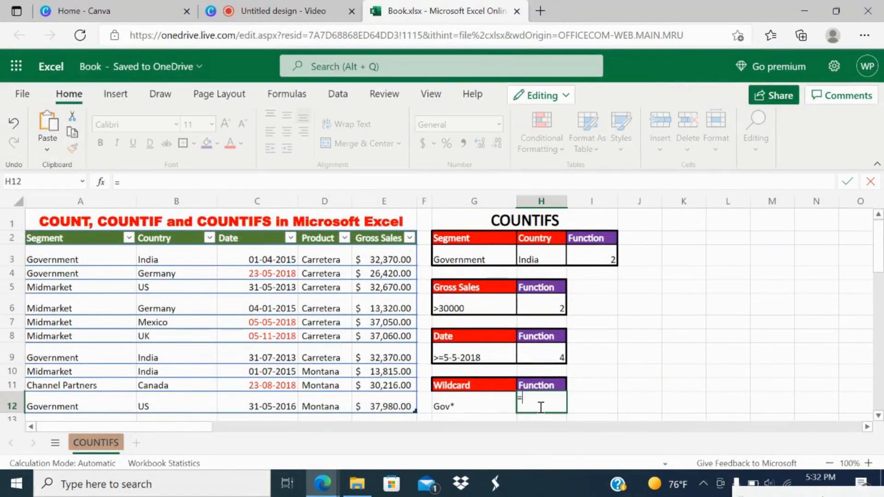
type("COUNT")
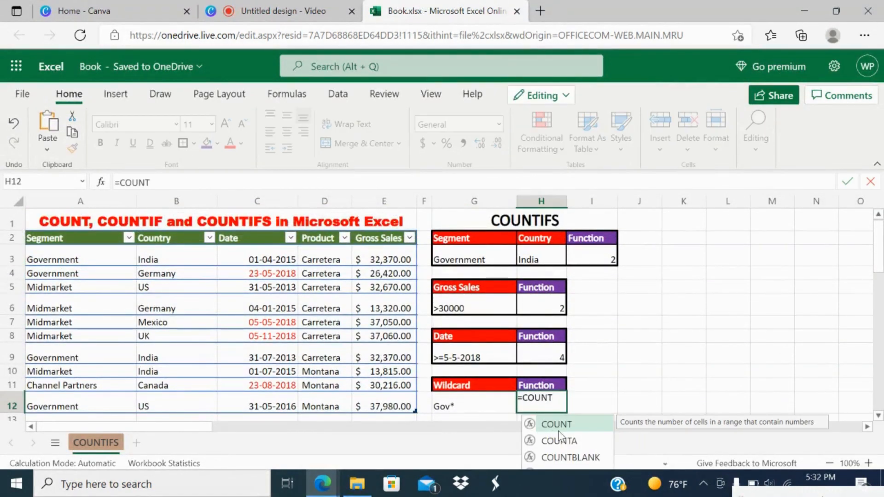
type("I")
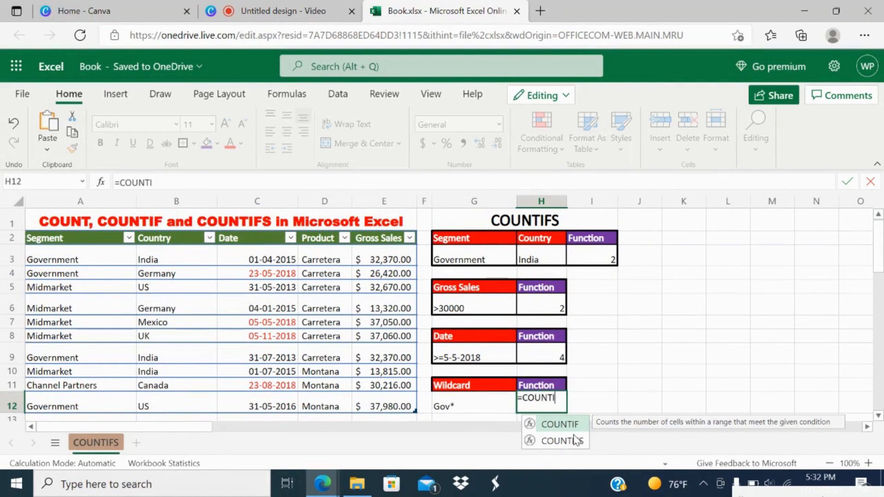
double_click(571, 441)
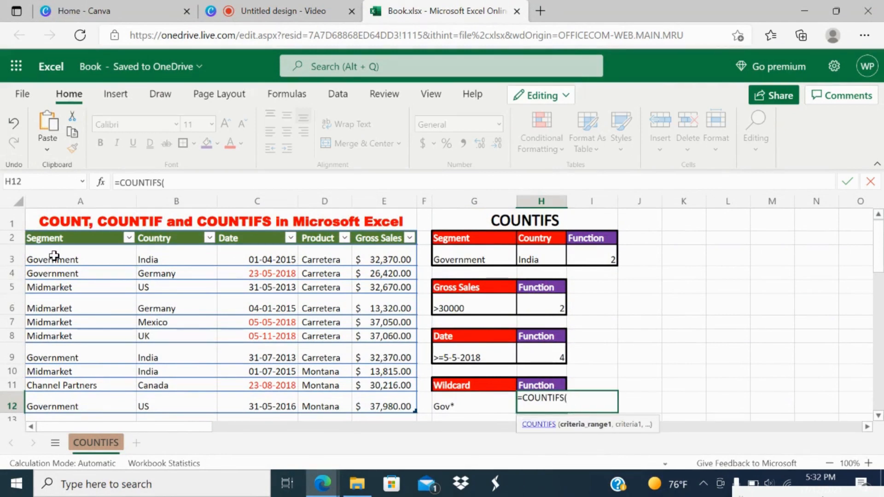
left_click_drag(54, 255, 51, 400)
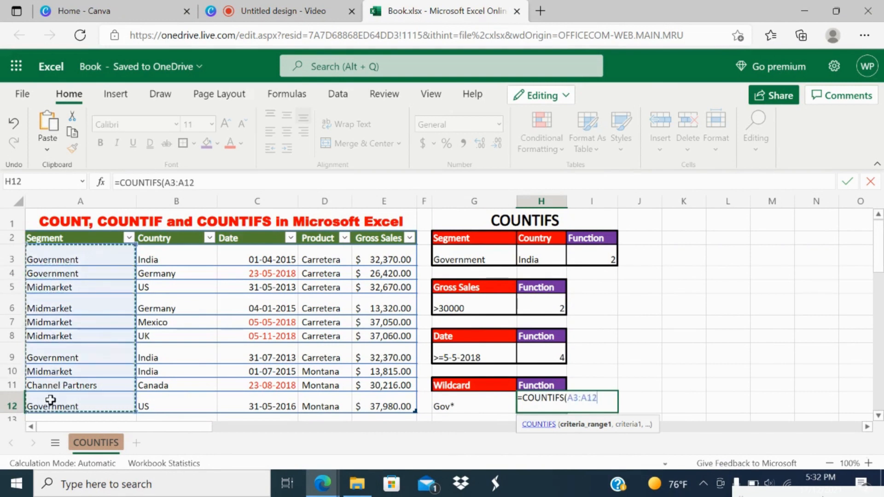
type(",")
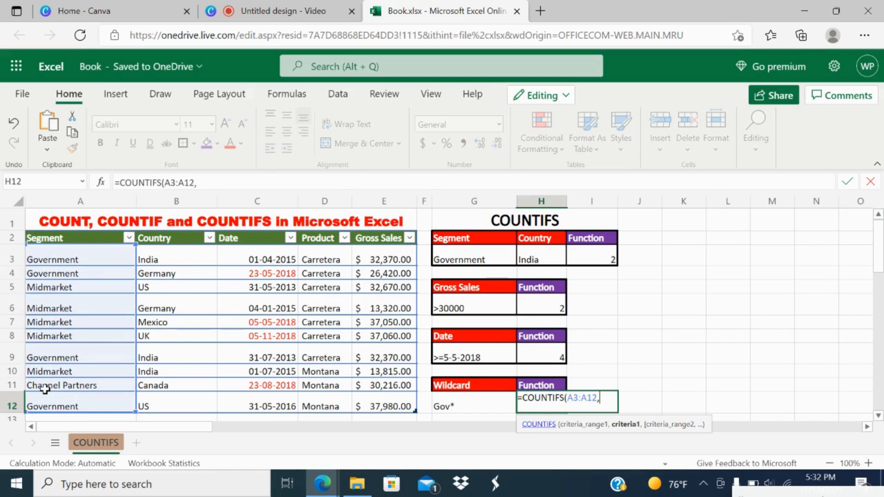
type("\"gOVER")
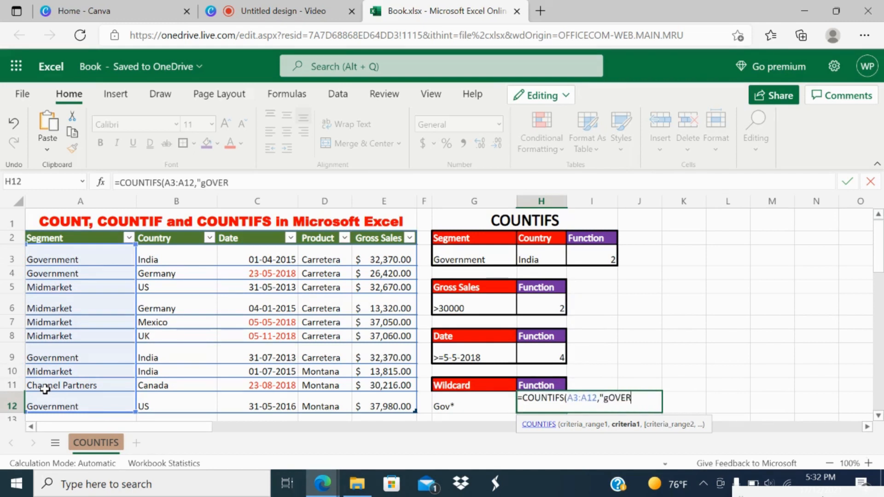
type("NMENT\"")
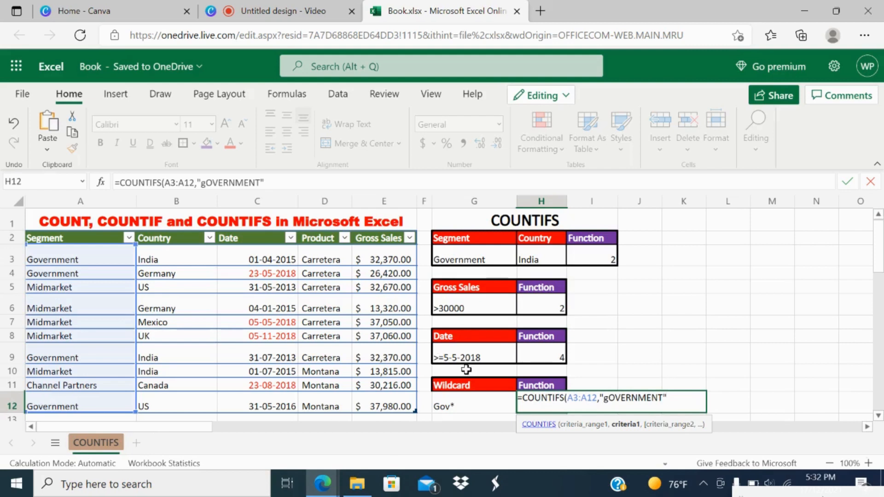
key("BackSpace")
key("BackSpace")
key("BackSpace")
key("BackSpace")
key("BackSpace")
key("BackSpace")
key("BackSpace")
key("BackSpace")
key("BackSpace")
key("BackSpace")
key("BackSpace")
key("BackSpace")
key("BackSpace")
key("BackSpace")
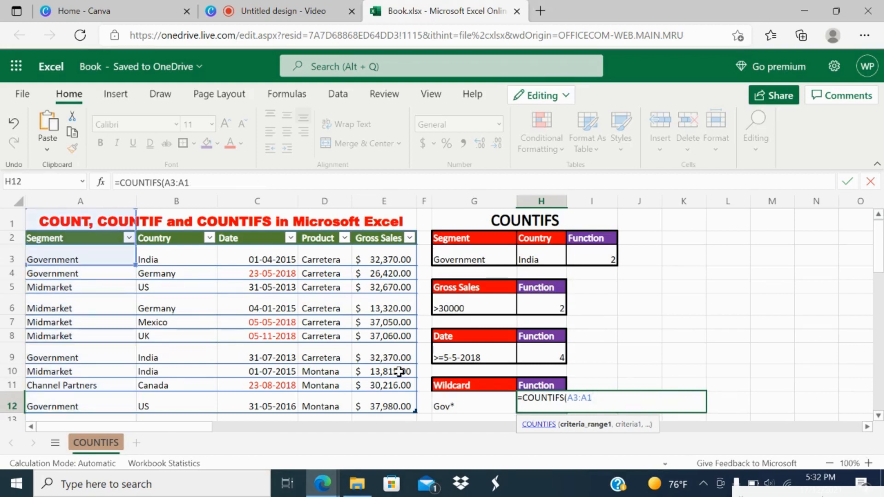
type("2,")
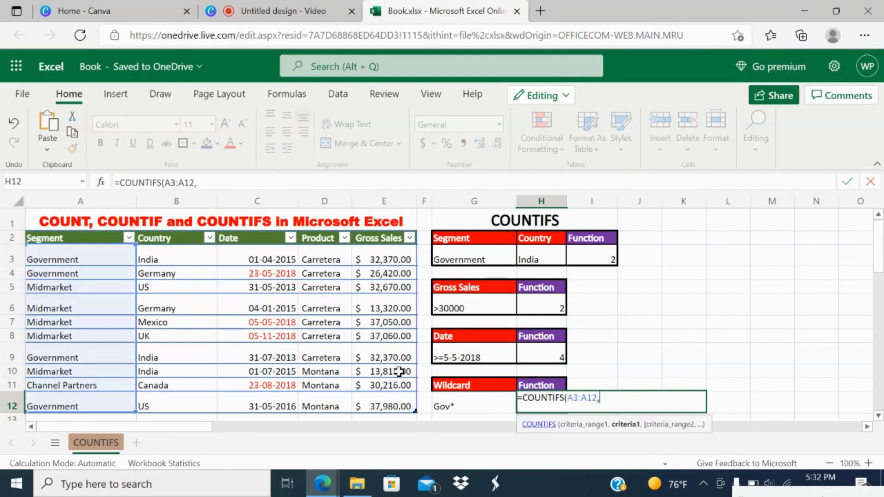
Complete the COUNTIFS formula in H12 with the quoted criterion "Government"
type("\"Government\"")
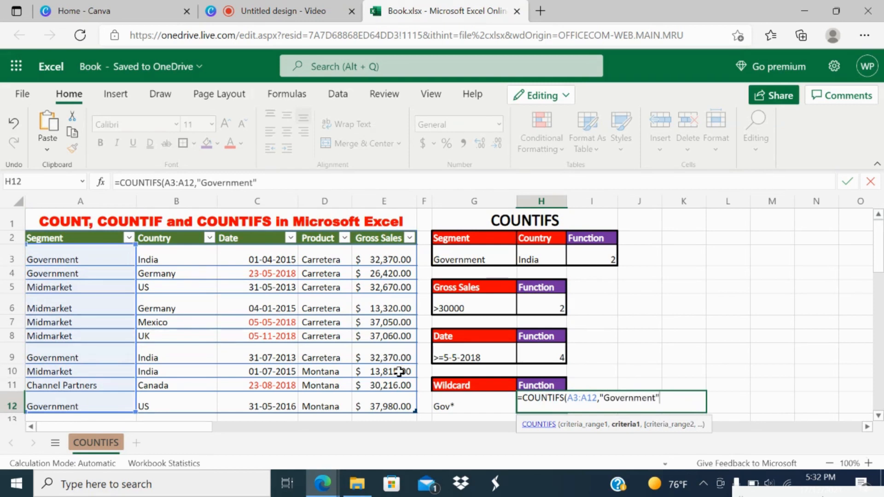
type(")")
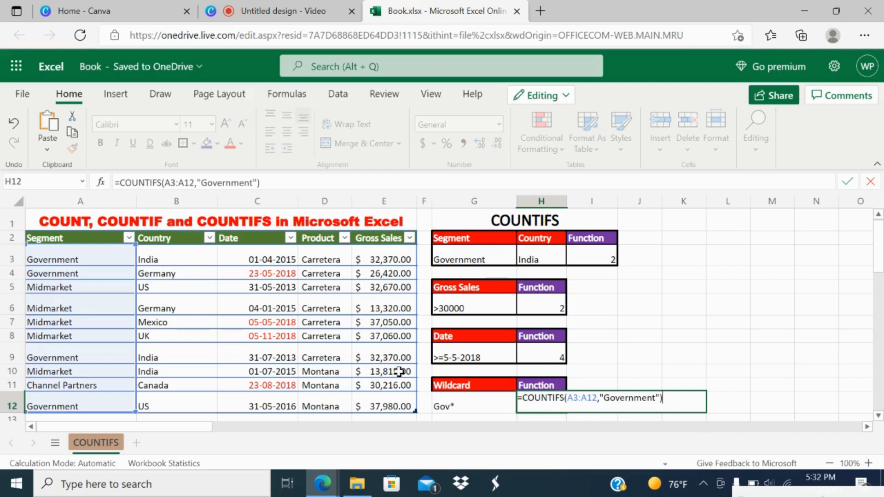
key("Return")
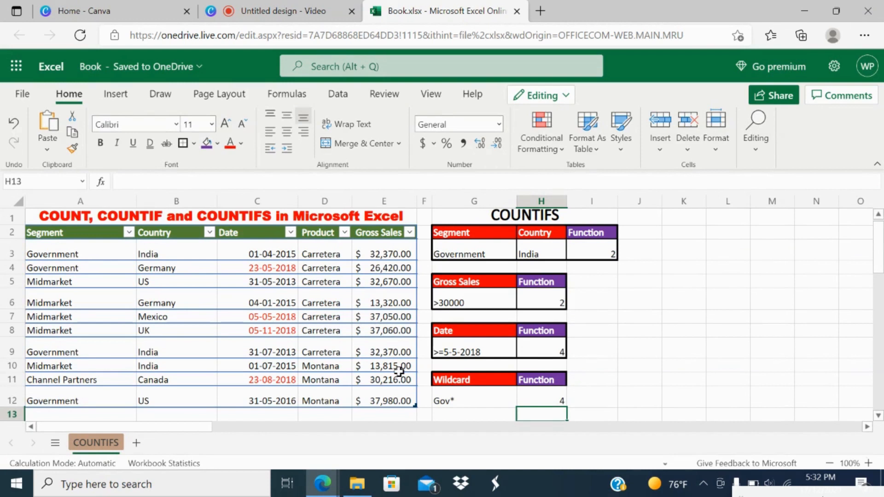
Replace the quoted criterion in the H12 COUNTIFS formula with a reference to the wildcard cell G12
left_click(63, 258)
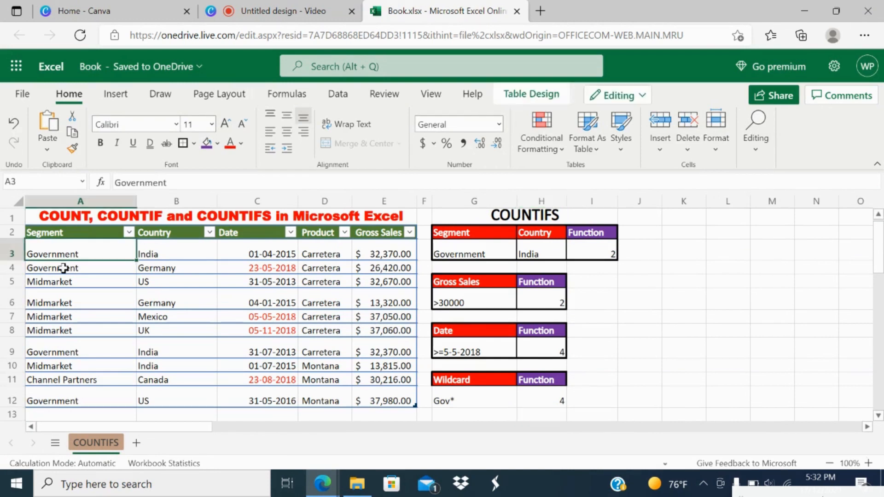
left_click(68, 353)
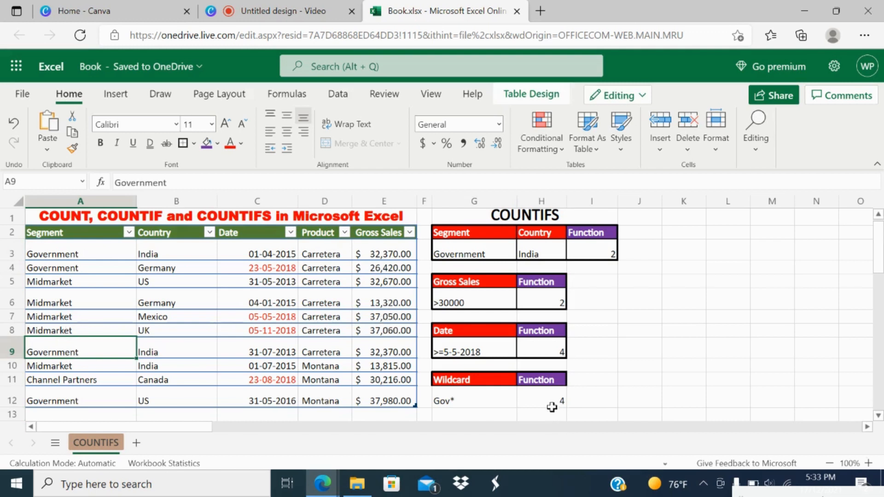
left_click(548, 397)
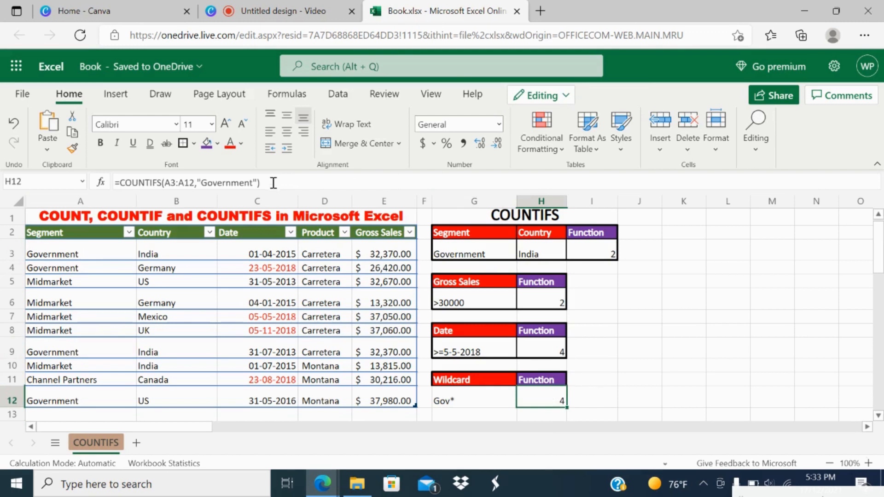
double_click(226, 181)
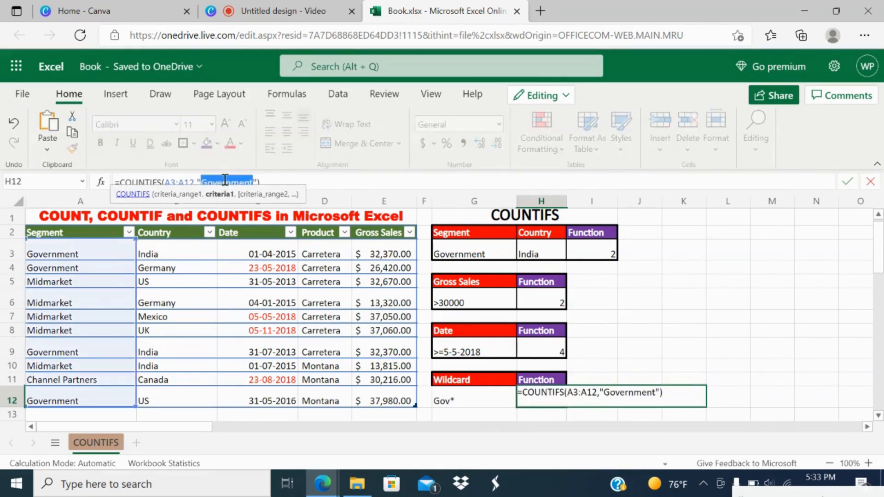
key("BackSpace")
key("BackSpace")
key("BackSpace")
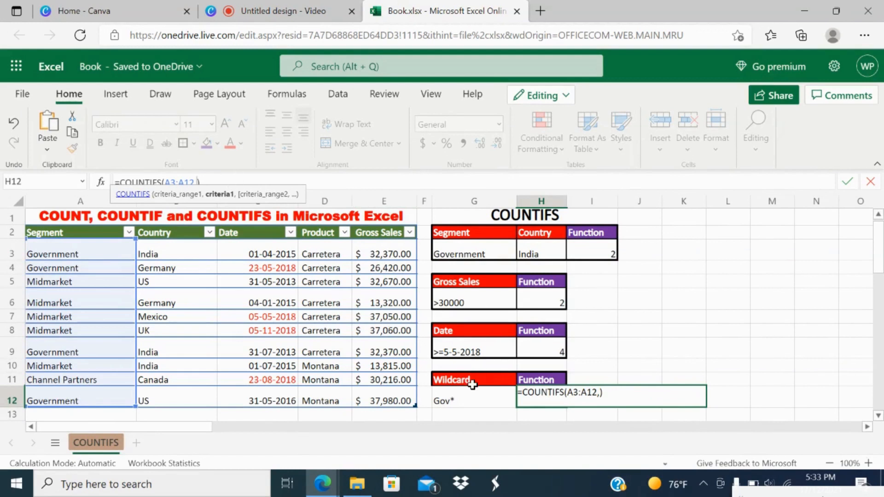
left_click(467, 404)
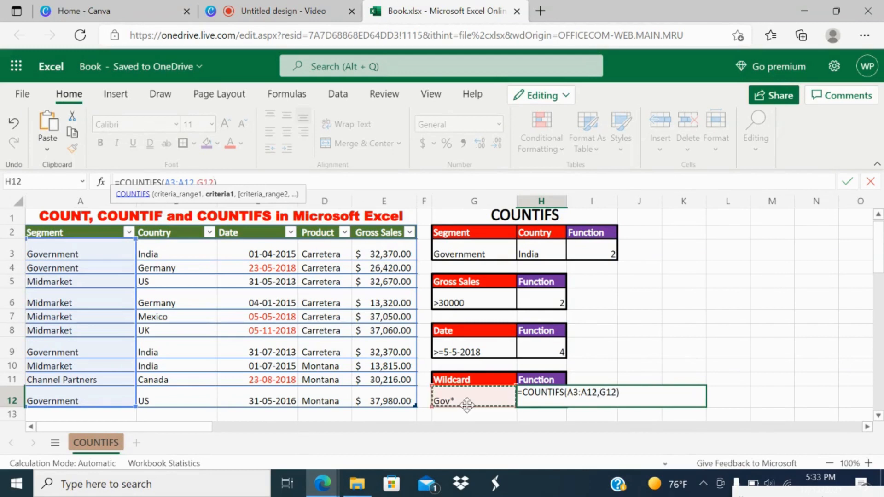
key("Return")
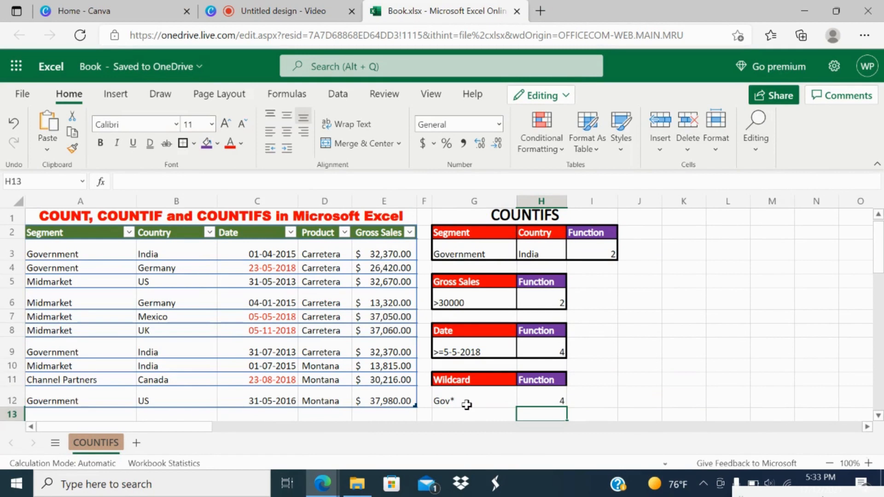
Change the wildcard criterion in G12 to Mid* and check it against the Midmarket entries in the Segment column
left_click(463, 403)
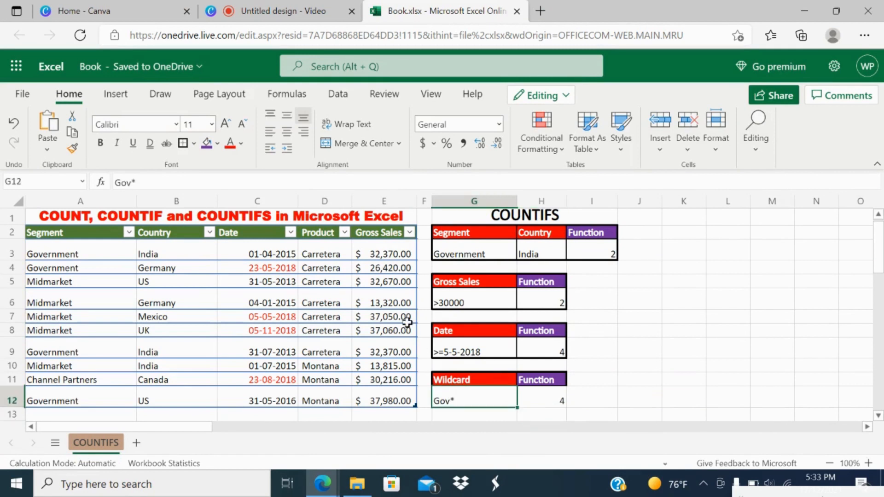
left_click(135, 183)
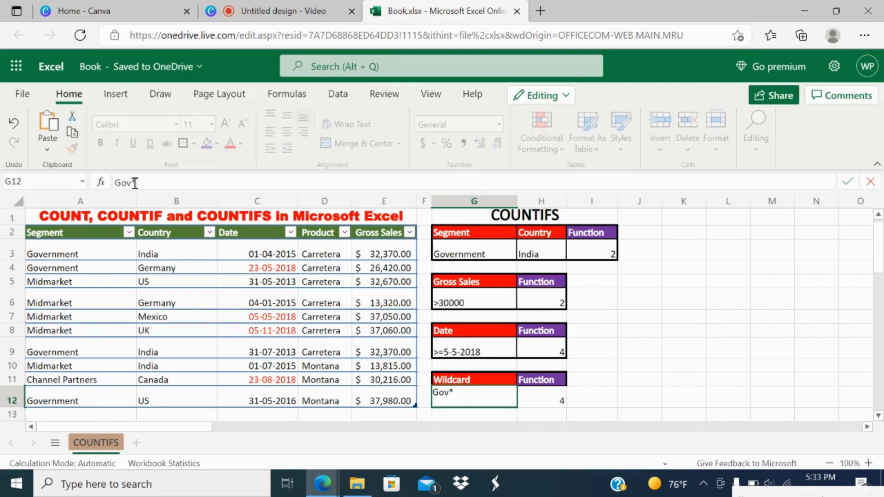
key("BackSpace")
key("BackSpace")
key("BackSpace")
type("Mid")
key("Return")
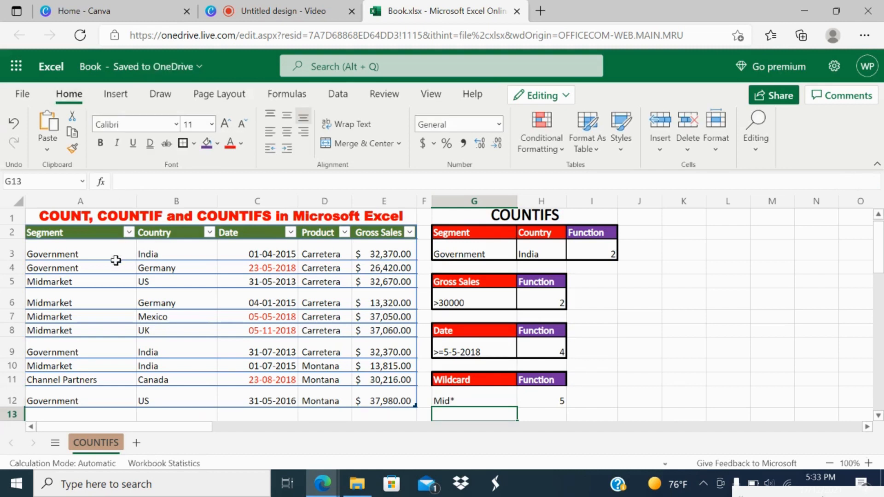
left_click(73, 282)
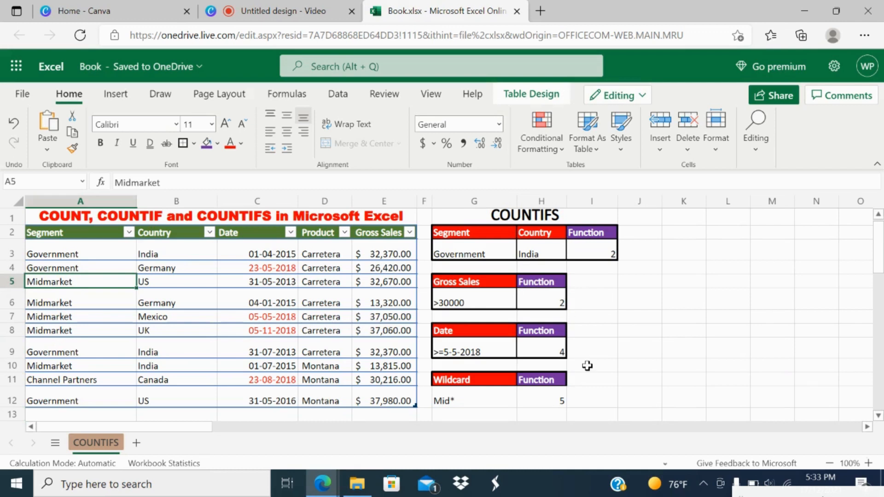
Add borders to the wildcard block G11:H12 like those around the other criteria blocks
left_click(612, 355)
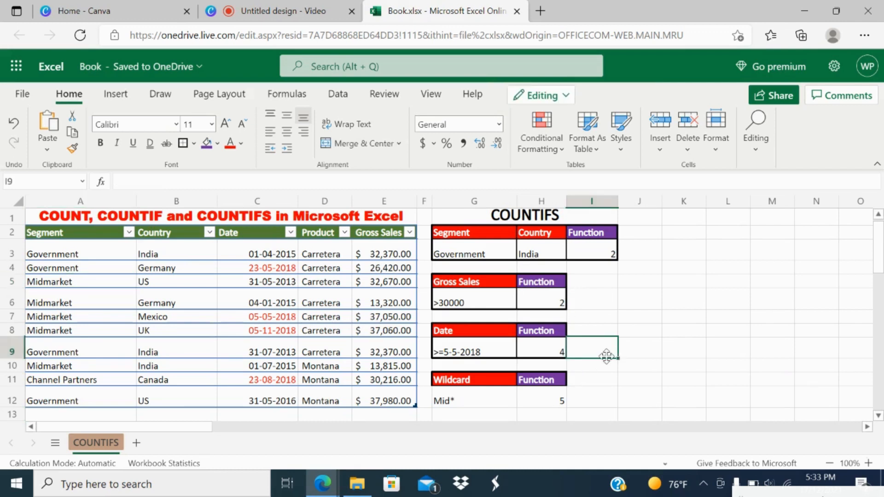
left_click_drag(495, 379, 544, 397)
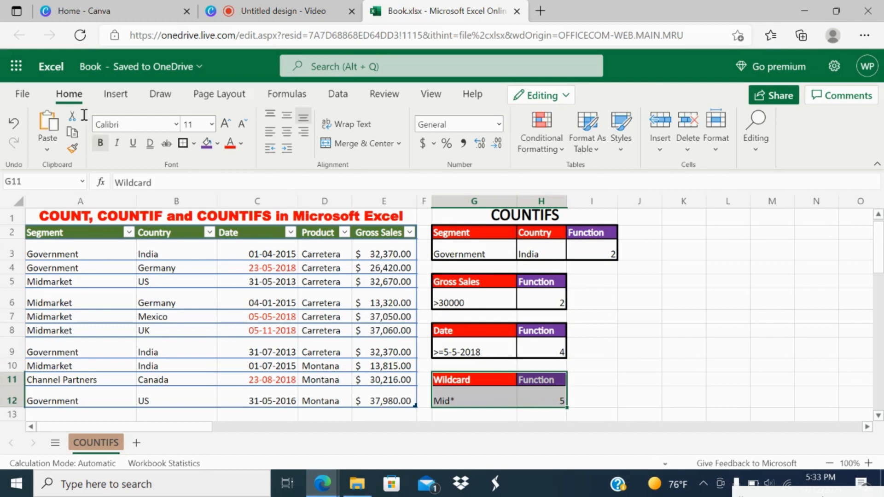
left_click(640, 294)
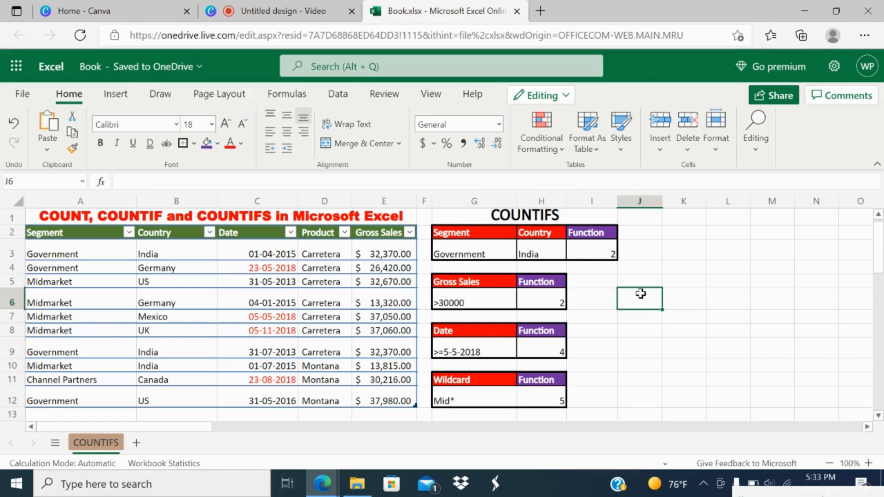
Review the COUNTIFS formulas in the result cells I3, H6, H9 and H12
key("Left")
key("Left")
key("Up")
key("Up")
key("Up")
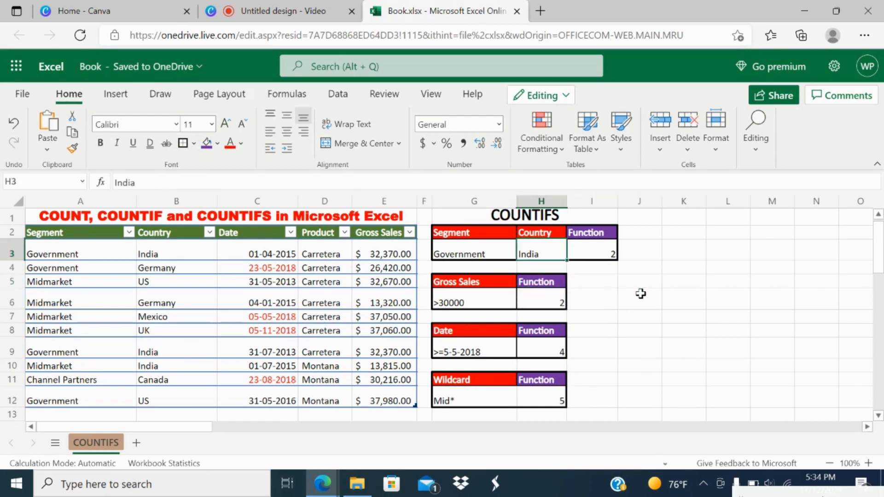
key("Right")
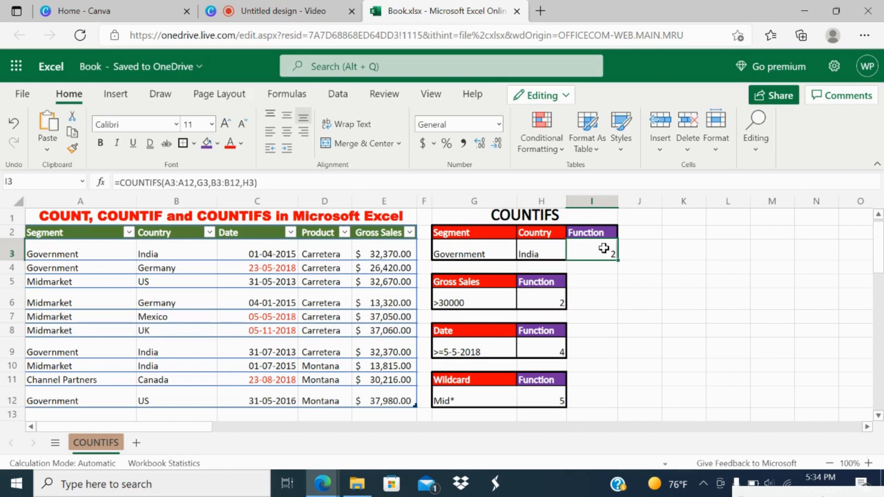
left_click(549, 303)
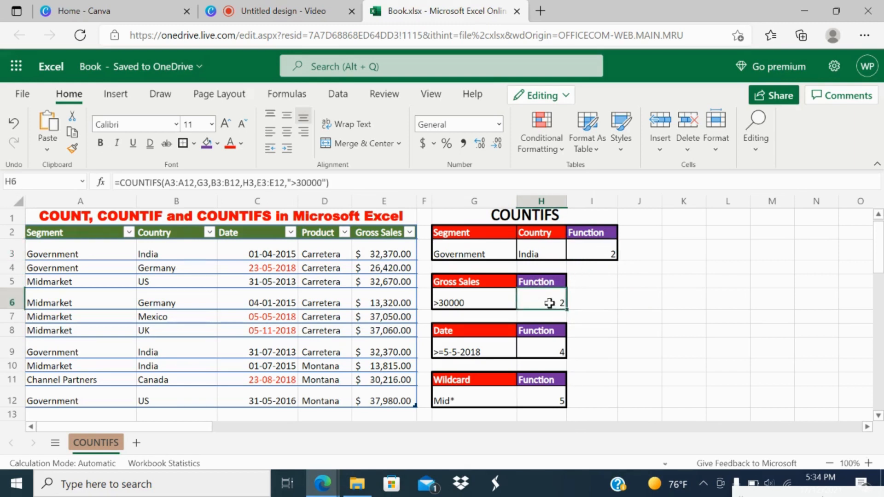
left_click(552, 351)
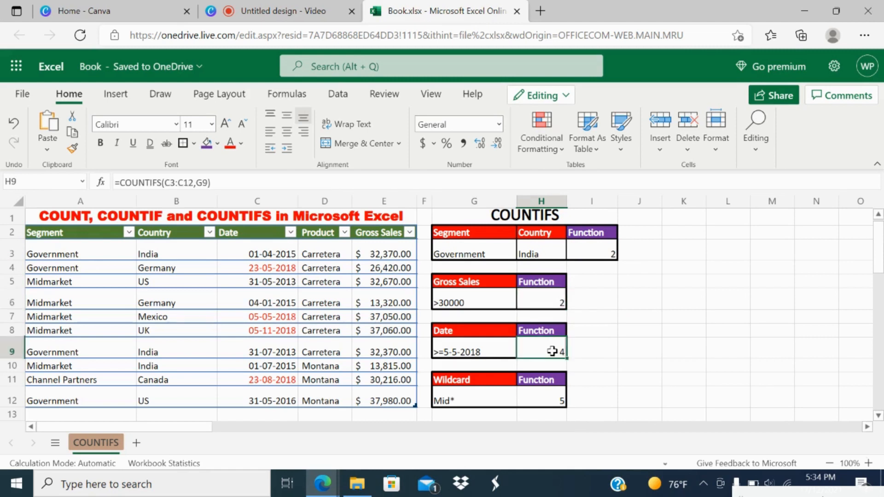
left_click(540, 397)
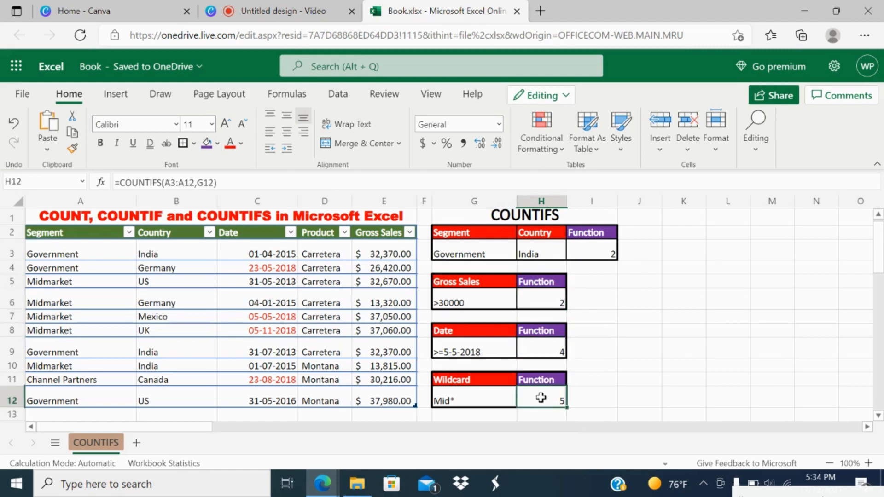
Show the segment/country formula as text in J3 with =FORMULATEXT(I3)
left_click(646, 251)
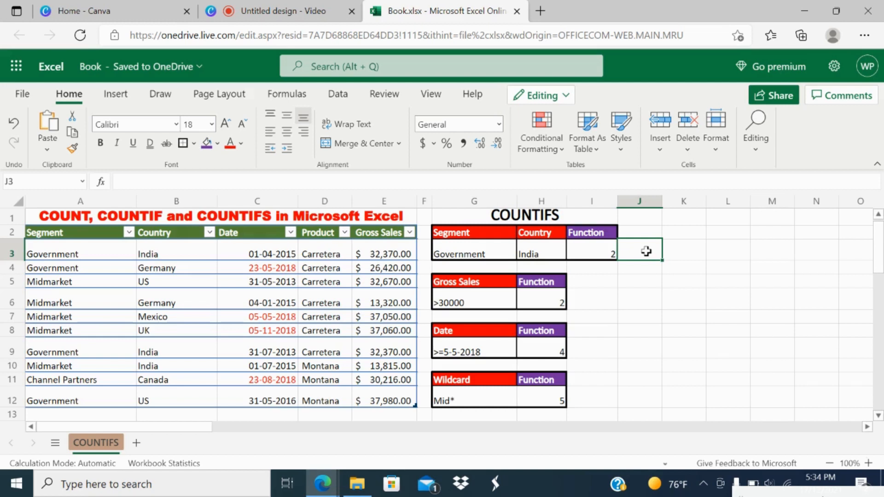
type("=")
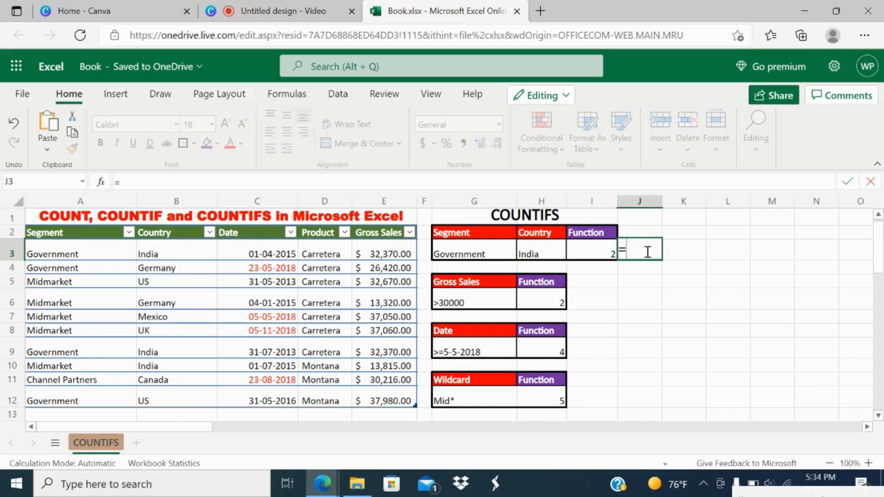
type("FO")
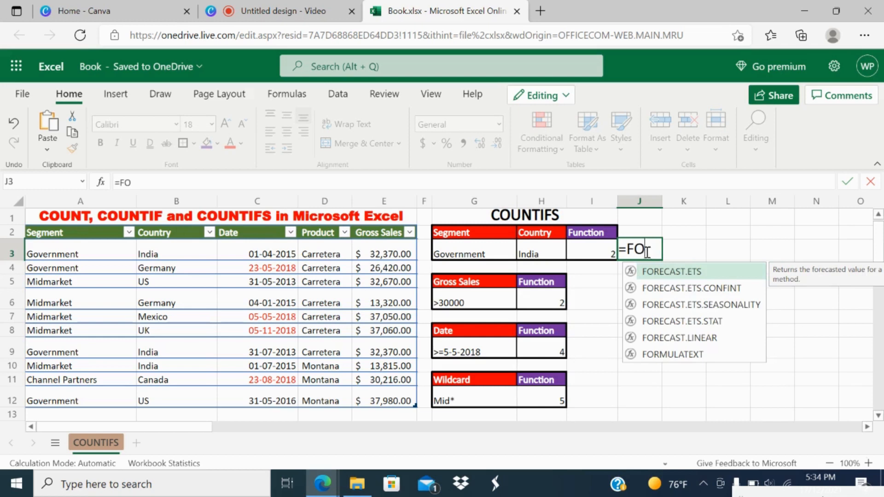
double_click(651, 354)
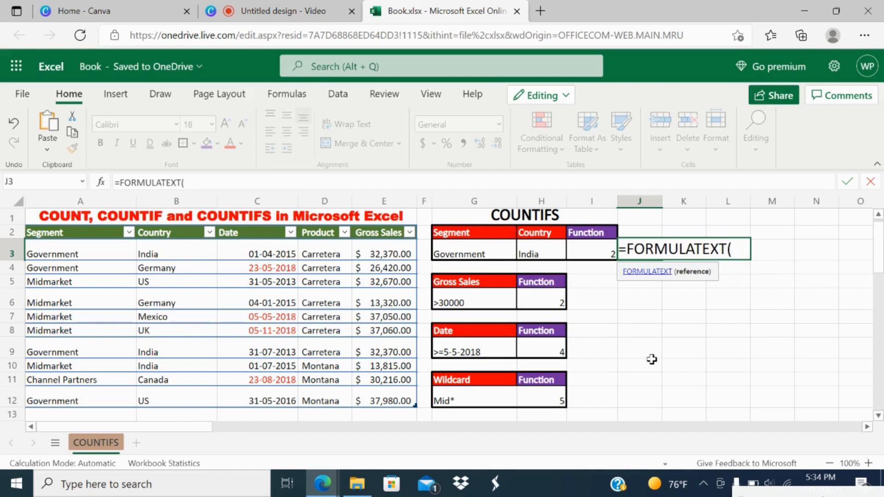
key("Left")
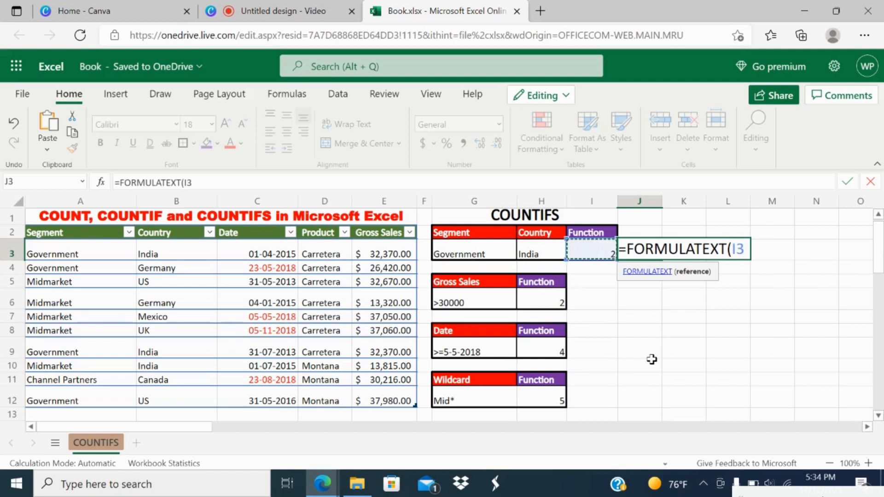
type(")")
key("Return")
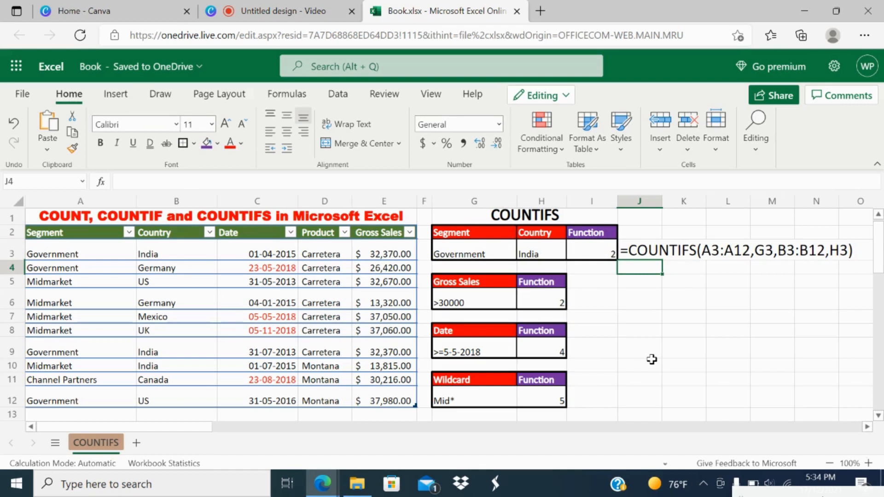
key("Up")
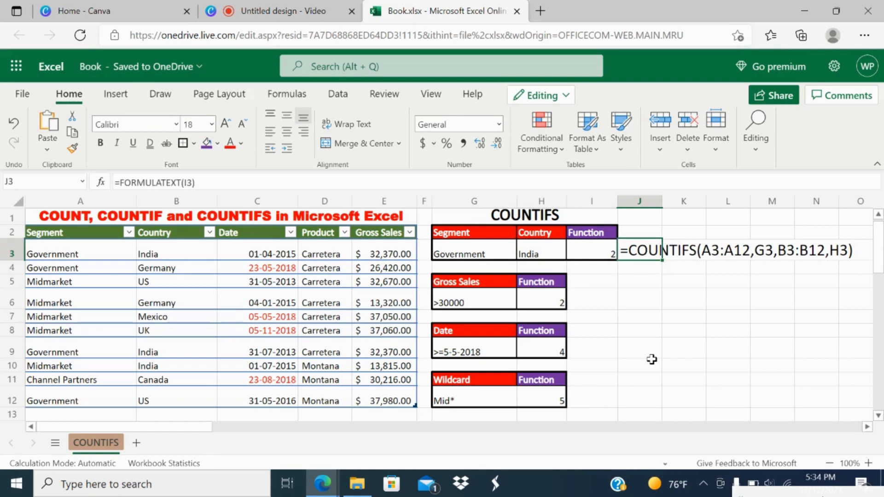
Show the gross sales formula as text in I6 with =FORMULATEXT(H6)
key("Down")
key("Down")
key("Down")
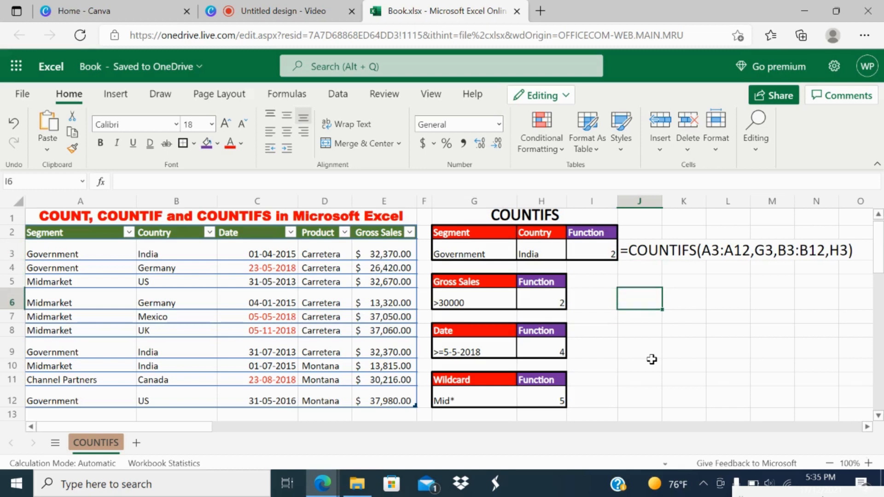
key("Left")
type("=")
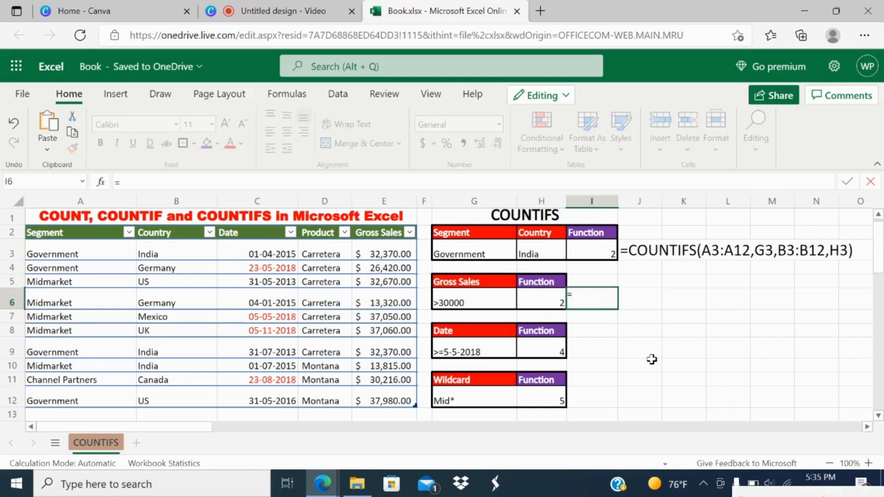
type("FO")
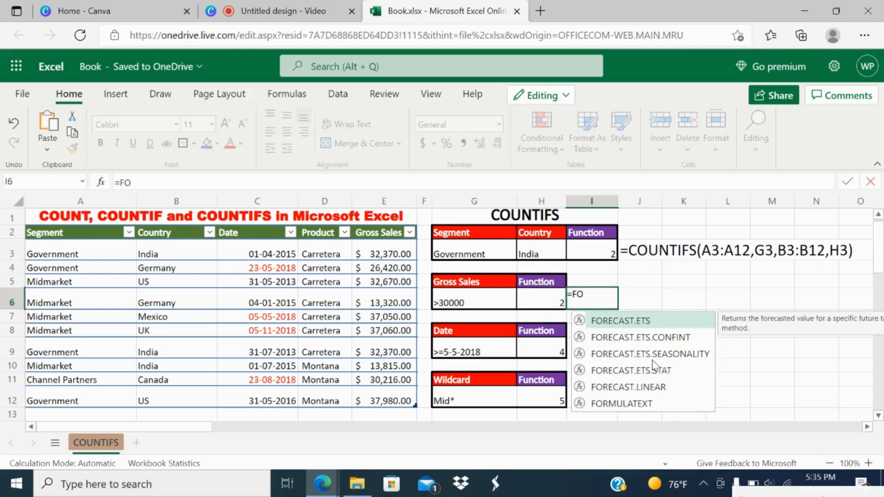
left_click(648, 405)
key("Tab")
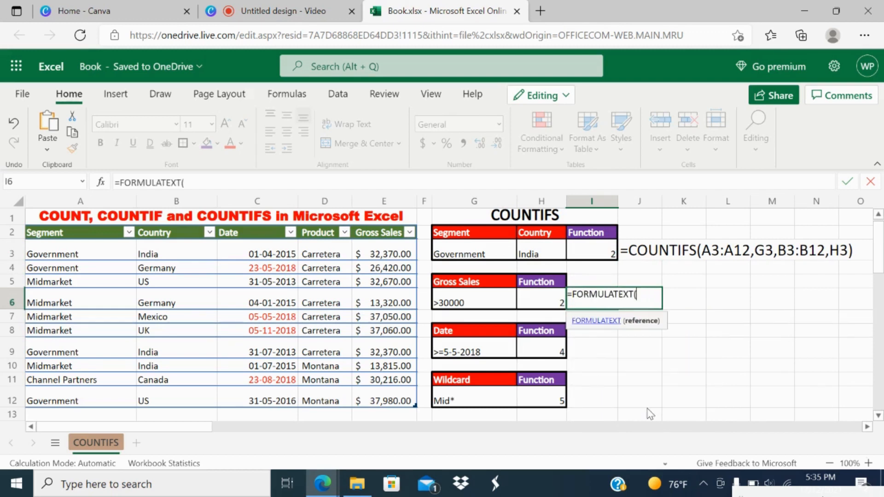
key("Left")
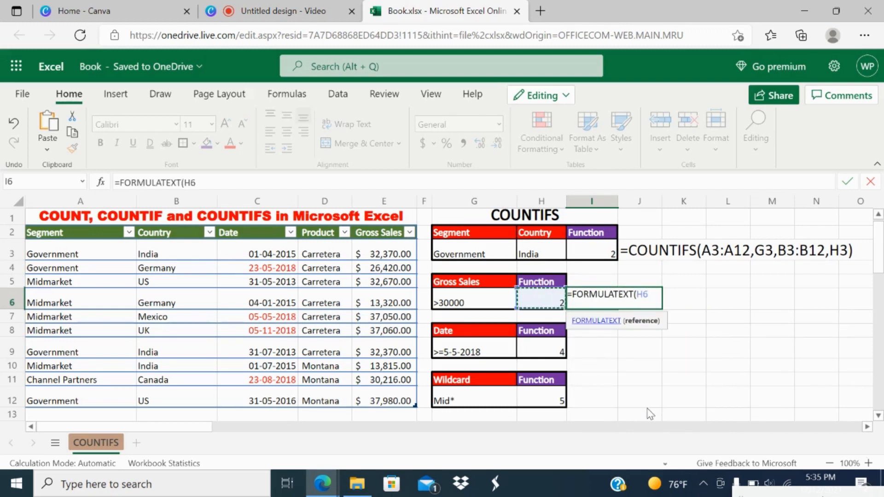
type(")")
key("Return")
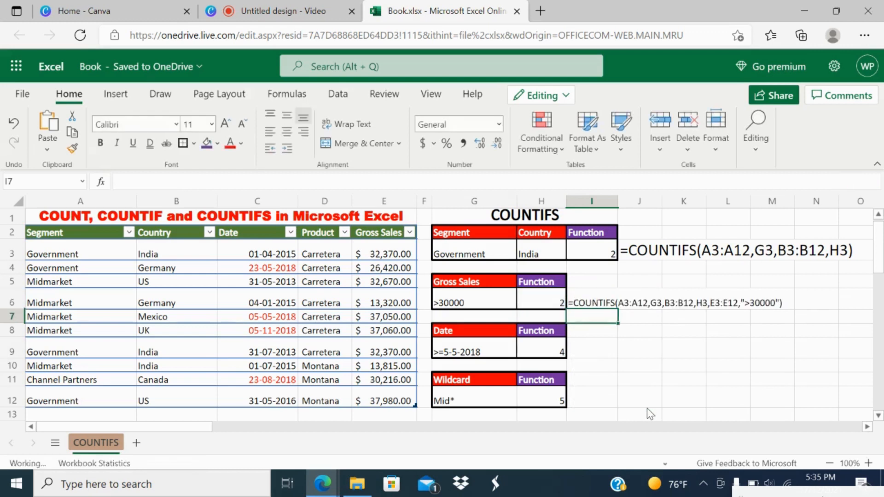
key("Up")
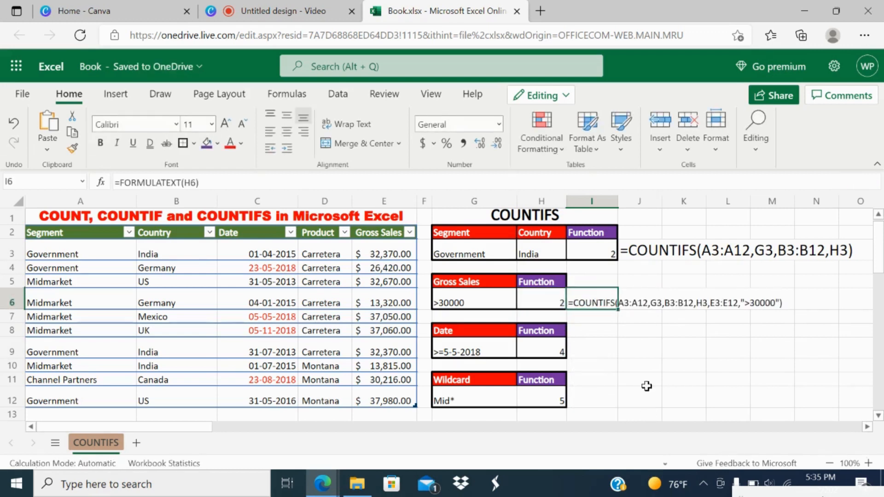
Apply the size 18 text formatting of J3 to the formula text in I6
left_click(646, 248)
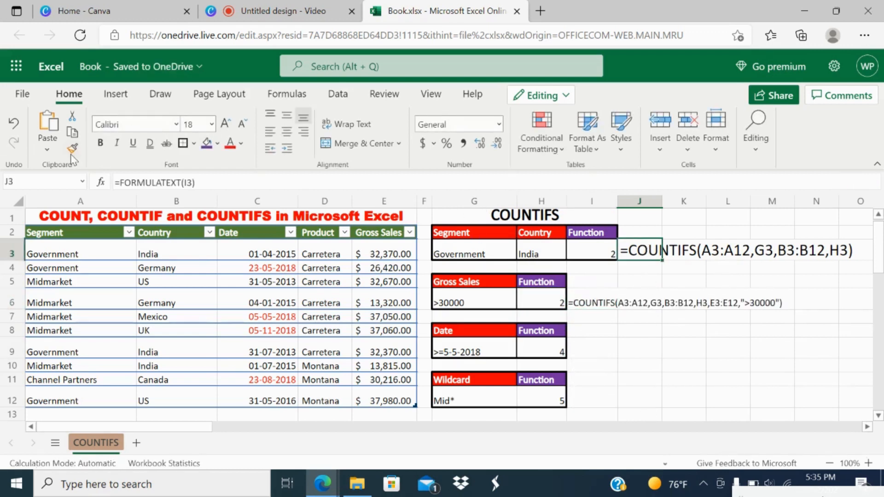
key("ctrl+c")
left_click(600, 305)
key("ctrl+v")
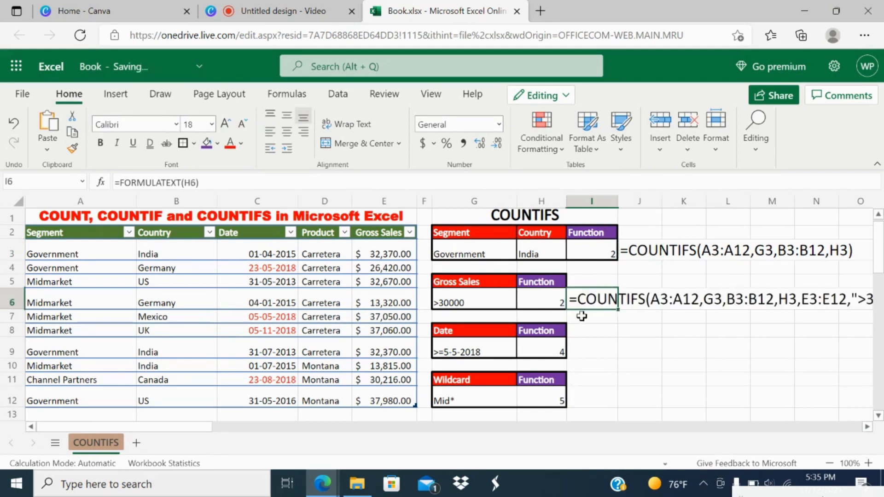
Copy the FORMULATEXT formula from I6 to I9 and I12 for the date and wildcard blocks
key("ctrl+c")
left_click(602, 354)
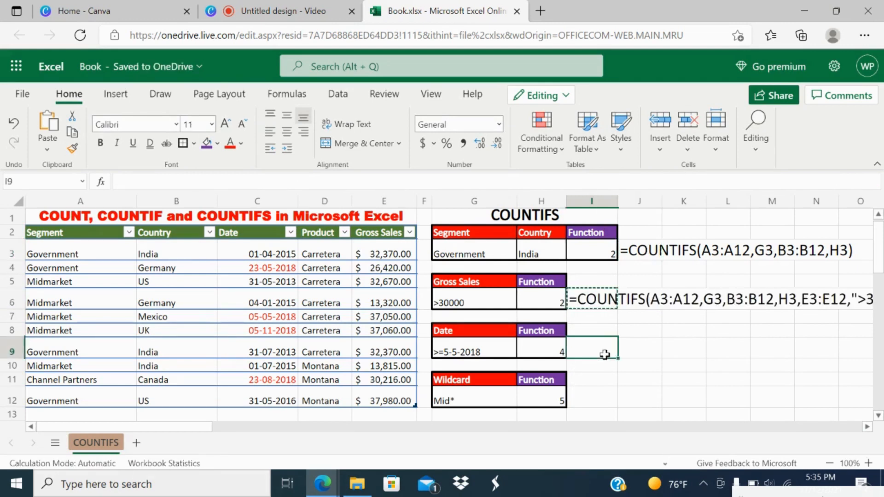
key("ctrl+v")
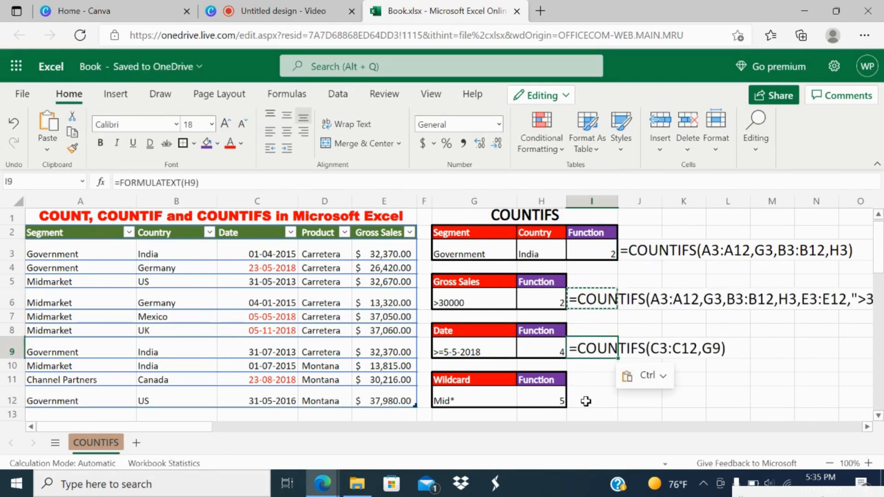
left_click(584, 399)
key("ctrl+v")
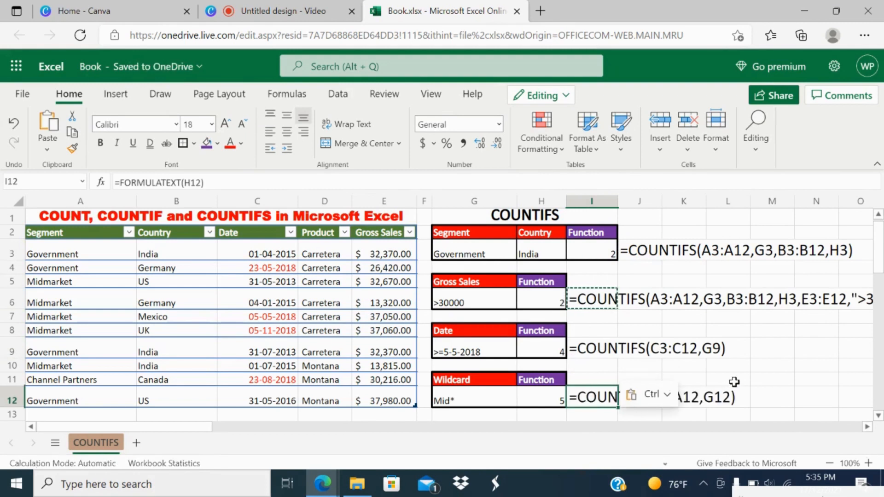
left_click(733, 381)
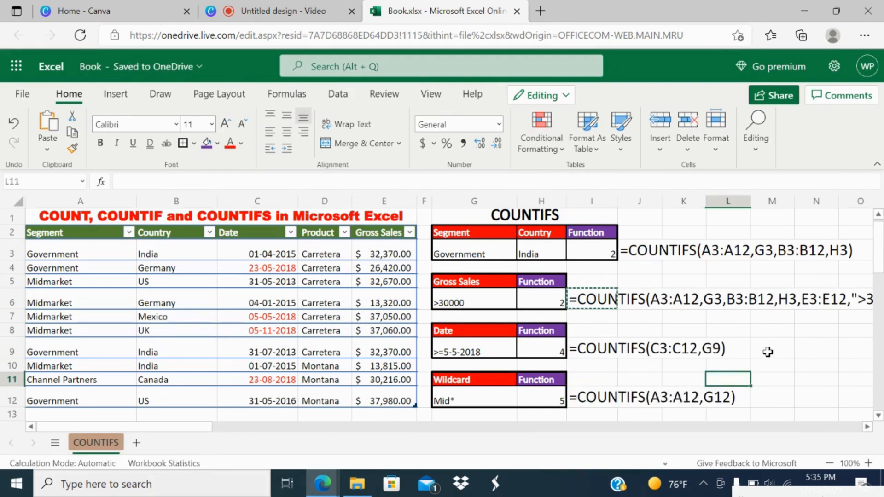